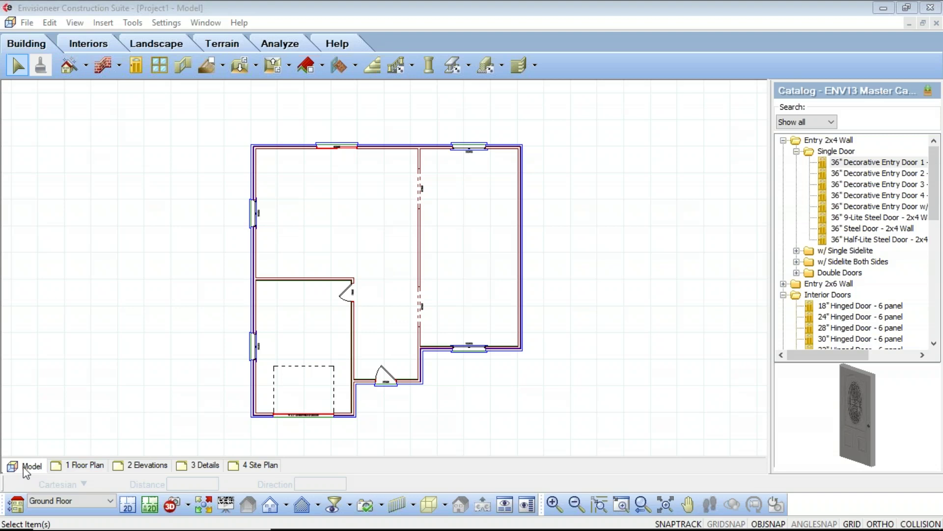
# - Review the automatic exterior dimension options in the model's document settings without changing them
pyautogui.click(83, 466)
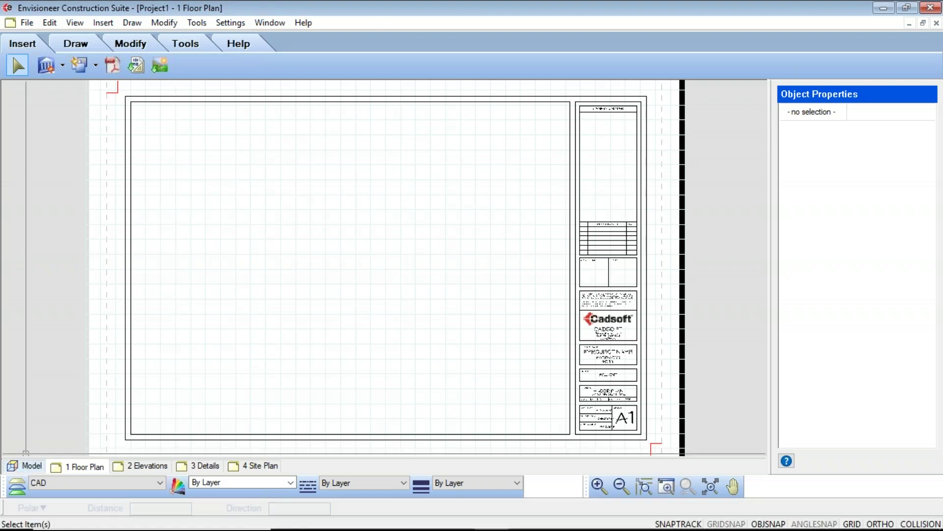
pyautogui.click(29, 465)
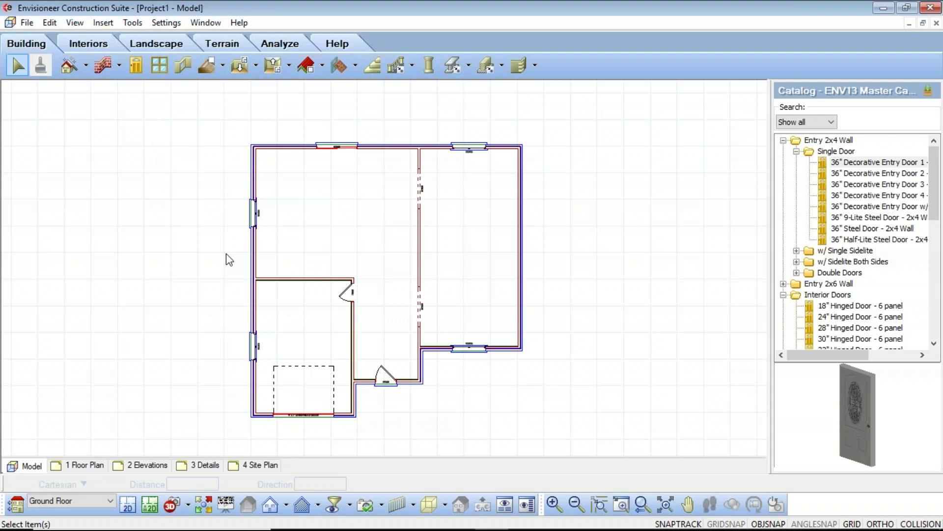
pyautogui.click(133, 23)
pyautogui.moveTo(152, 54)
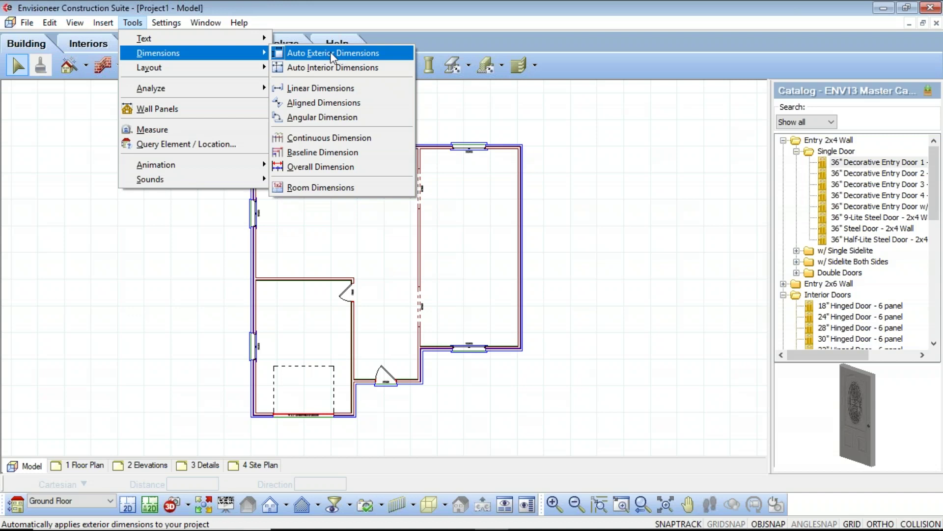
pyautogui.click(166, 23)
pyautogui.click(166, 22)
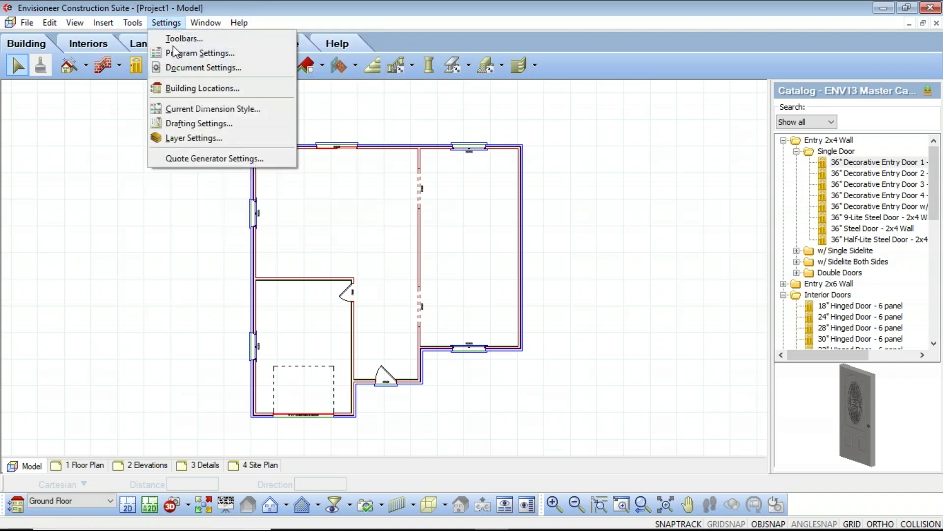
pyautogui.click(187, 67)
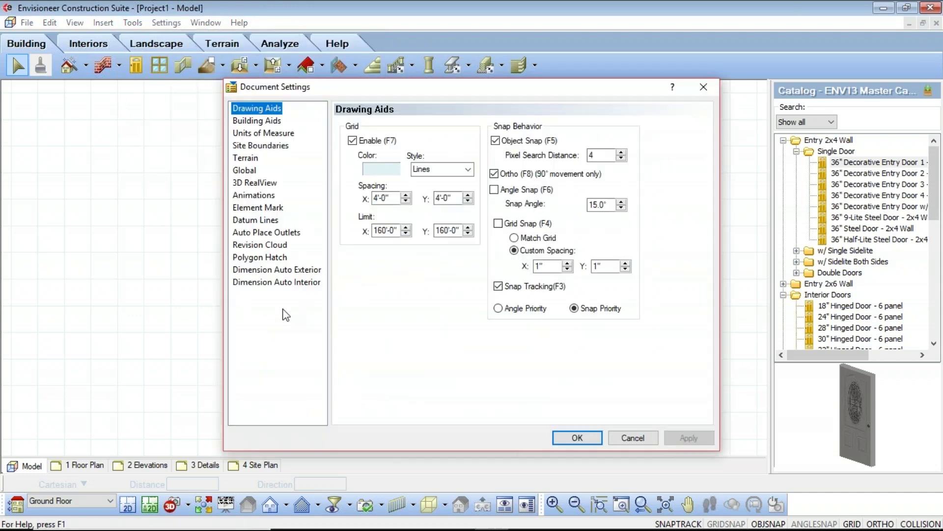
pyautogui.click(270, 271)
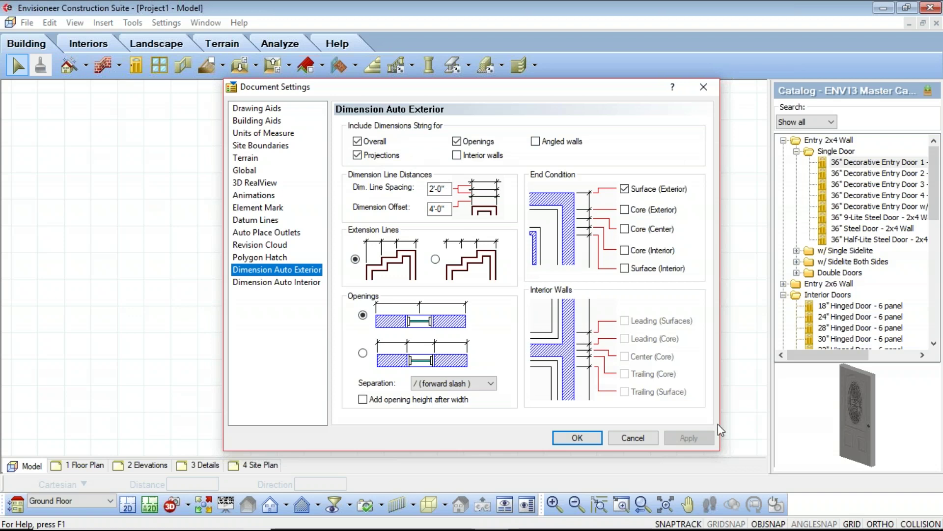
pyautogui.click(631, 438)
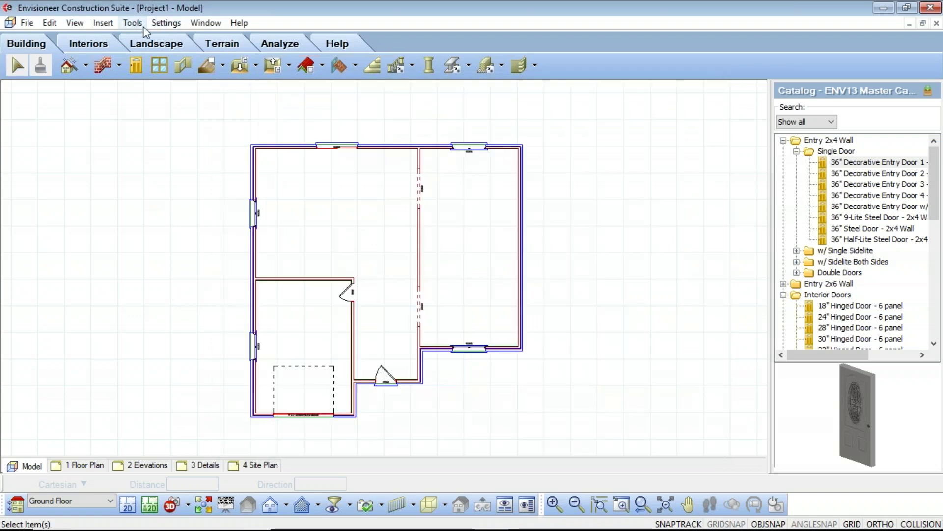
# - Add automatic exterior dimensions around the ground floor and a horizontal interior dimension string across the two upper rooms
pyautogui.click(140, 28)
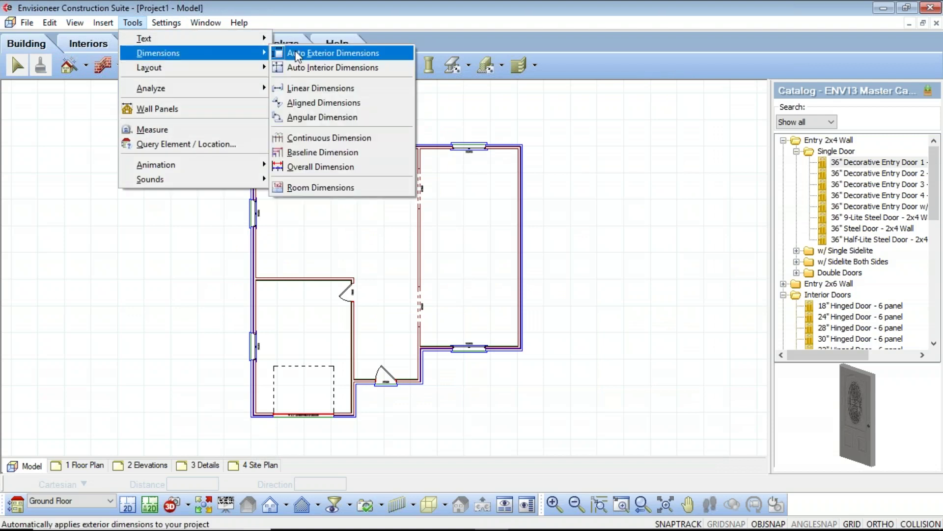
pyautogui.click(332, 52)
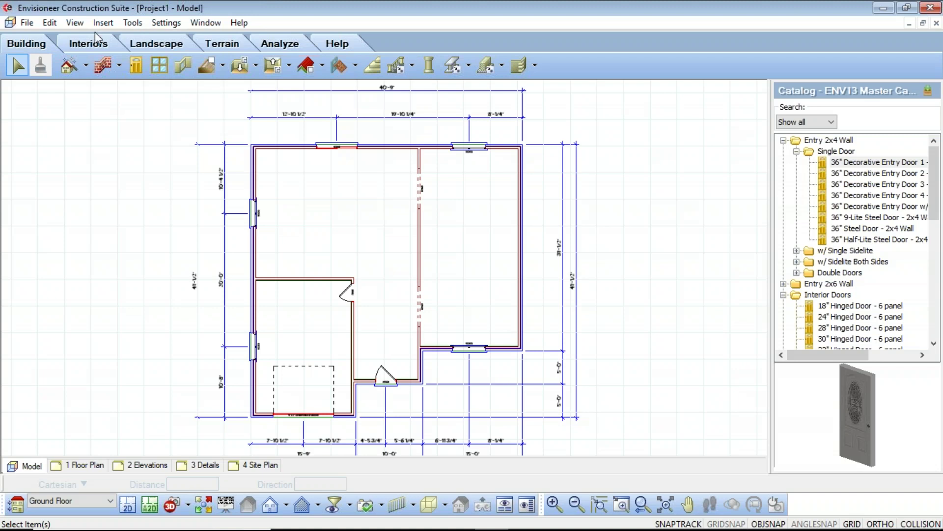
pyautogui.click(140, 23)
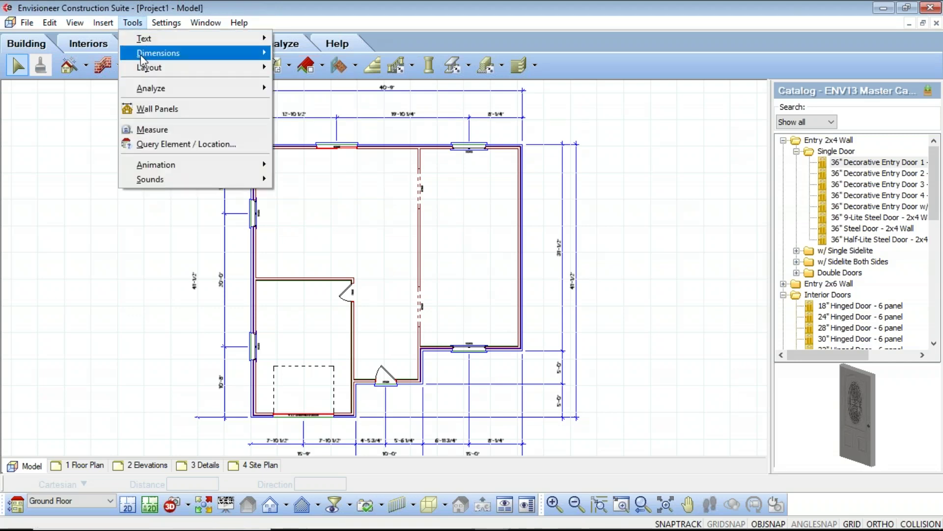
pyautogui.moveTo(196, 56)
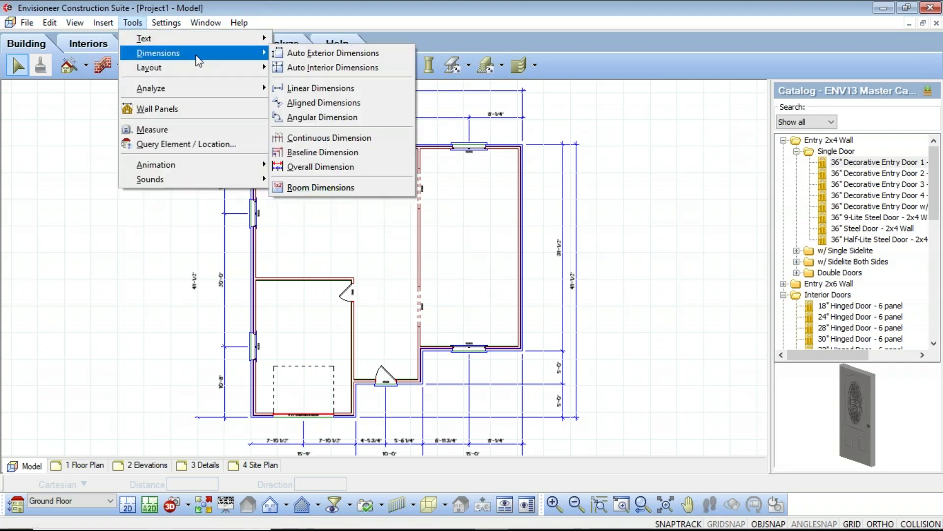
pyautogui.click(310, 68)
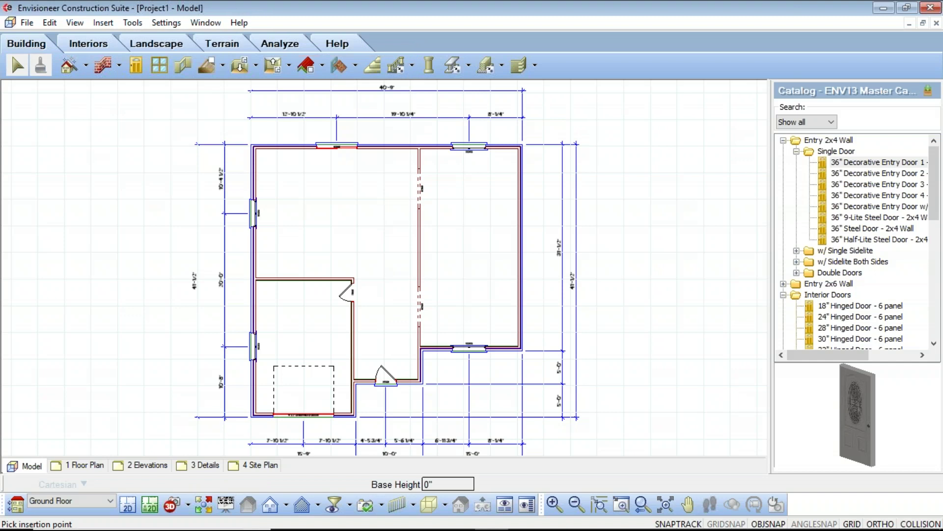
pyautogui.click(237, 159)
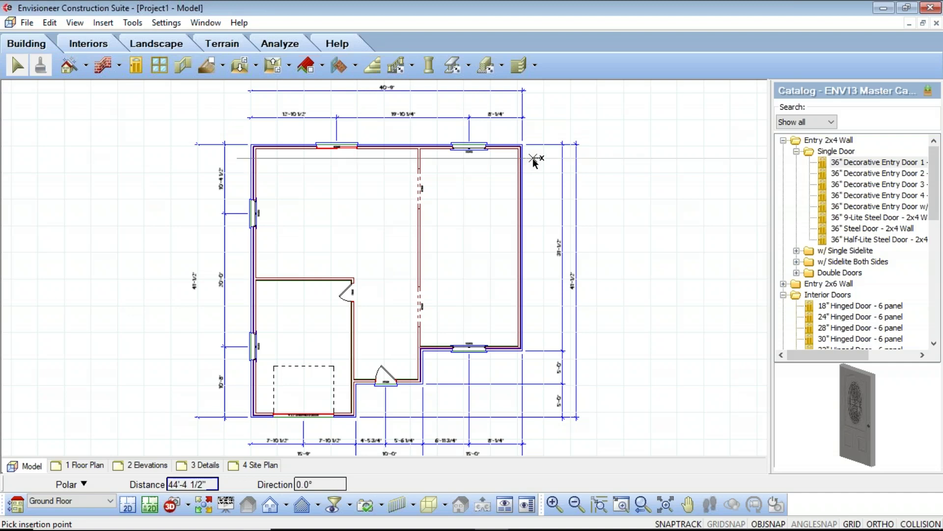
pyautogui.click(536, 153)
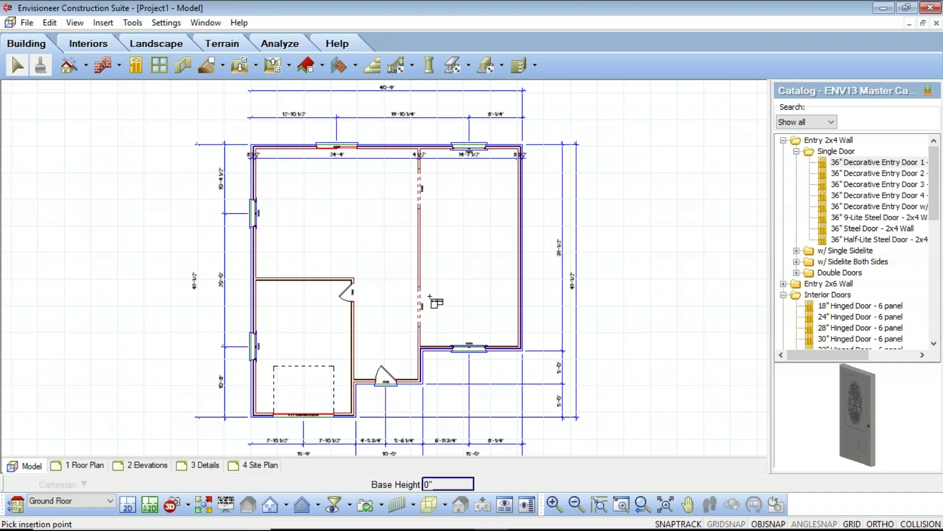
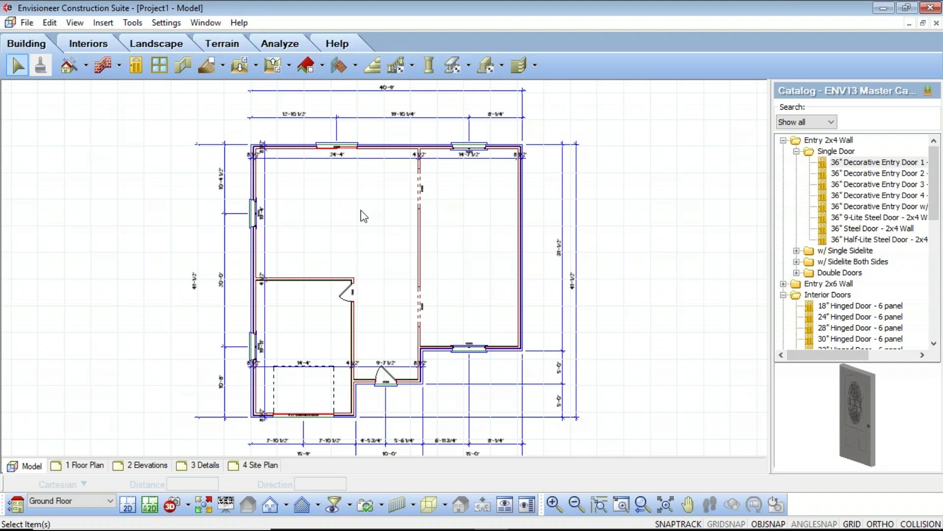
# - Start defining a new SmartView on the 1 Floor Plan sheet
pyautogui.click(85, 467)
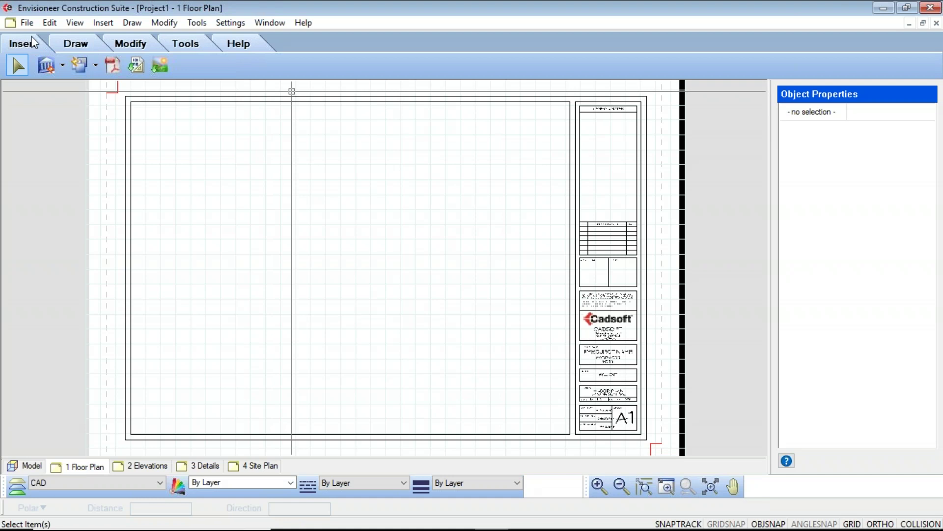
pyautogui.click(103, 23)
pyautogui.moveTo(147, 38)
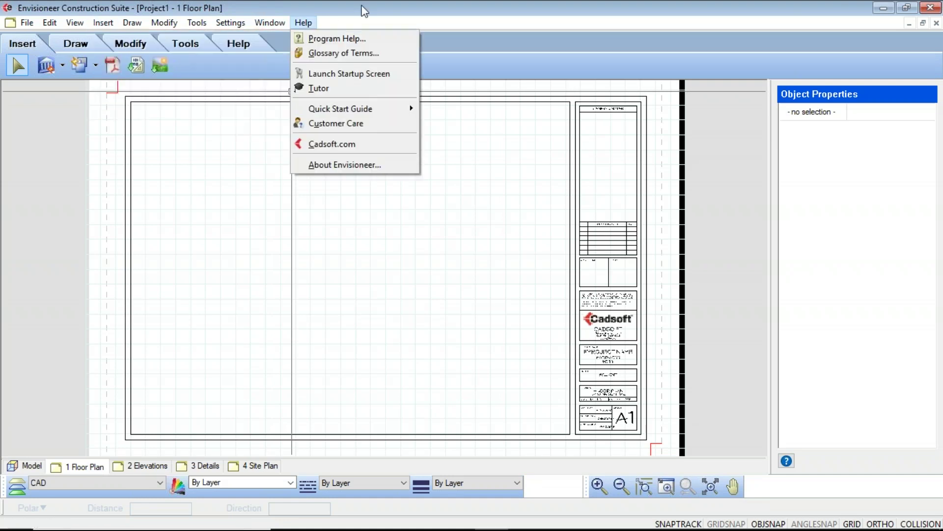
pyautogui.click(303, 22)
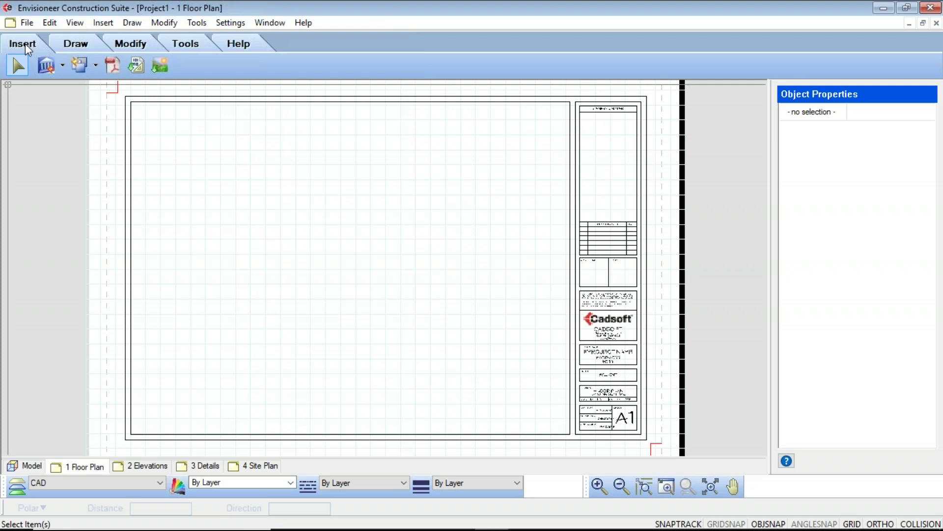
pyautogui.click(63, 67)
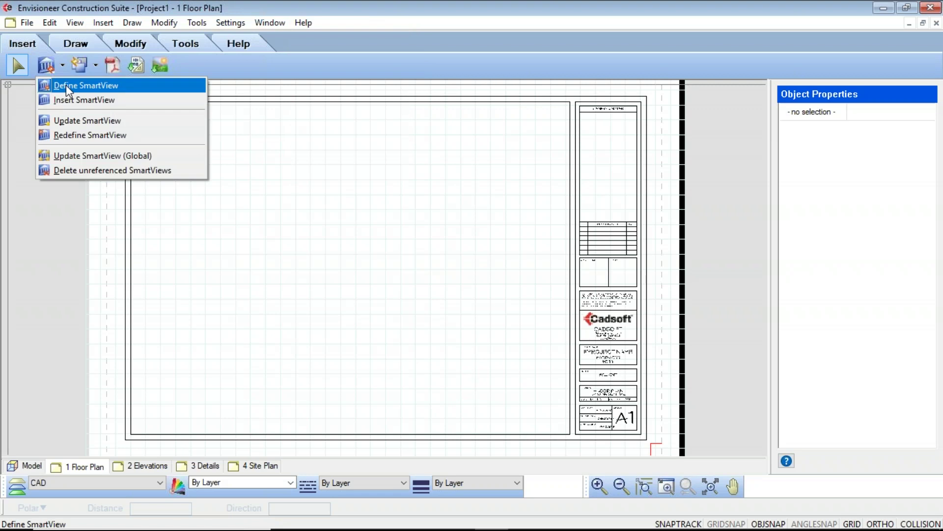
pyautogui.click(67, 87)
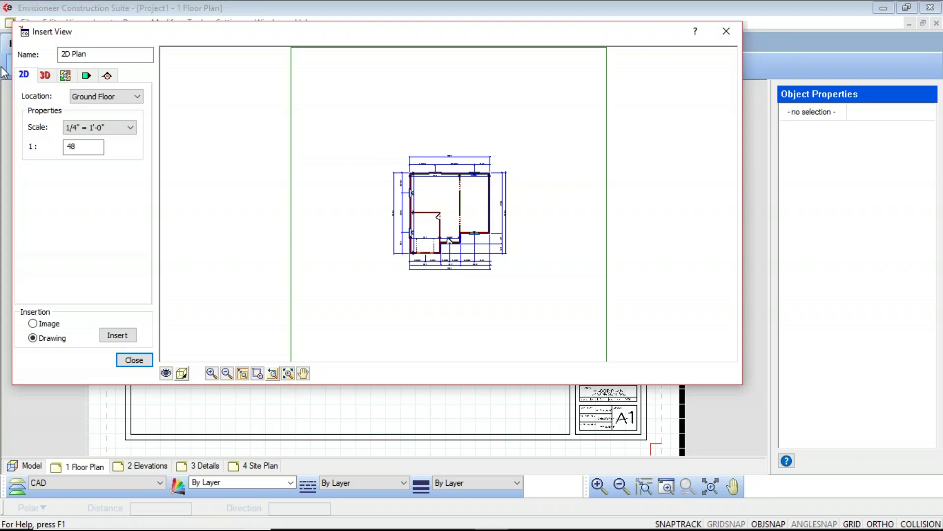
# - Review the available drawing scales and examine the dimensioned ground floor plan in the SmartView preview
pyautogui.click(130, 128)
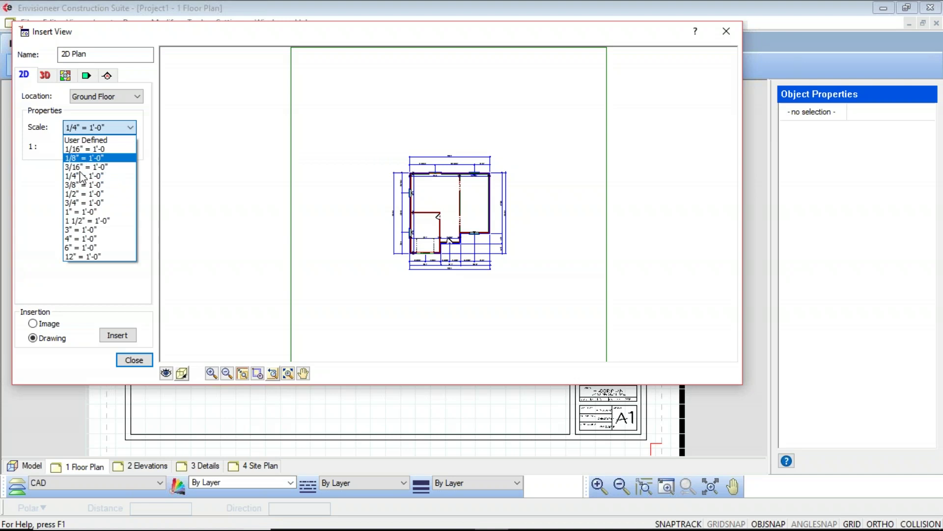
pyautogui.click(132, 129)
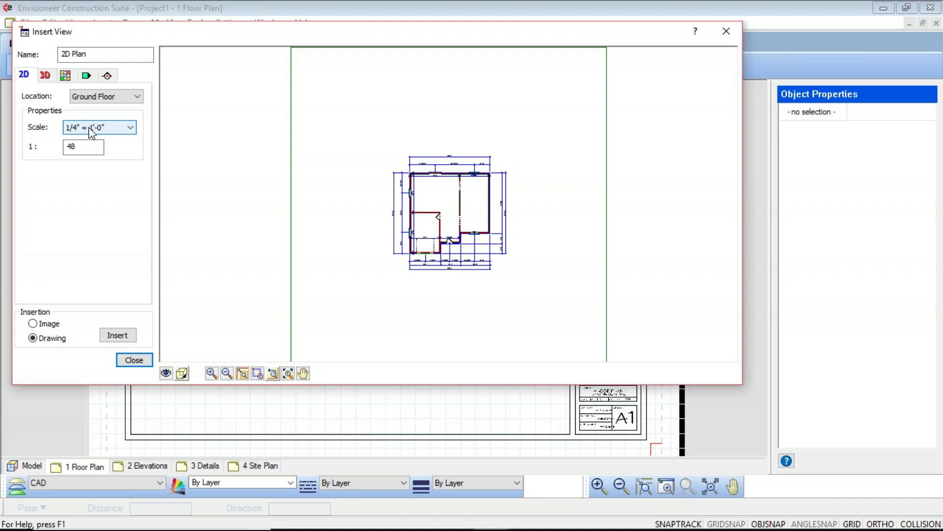
pyautogui.scroll(-1, 356, 240)
pyautogui.scroll(6, 472, 233)
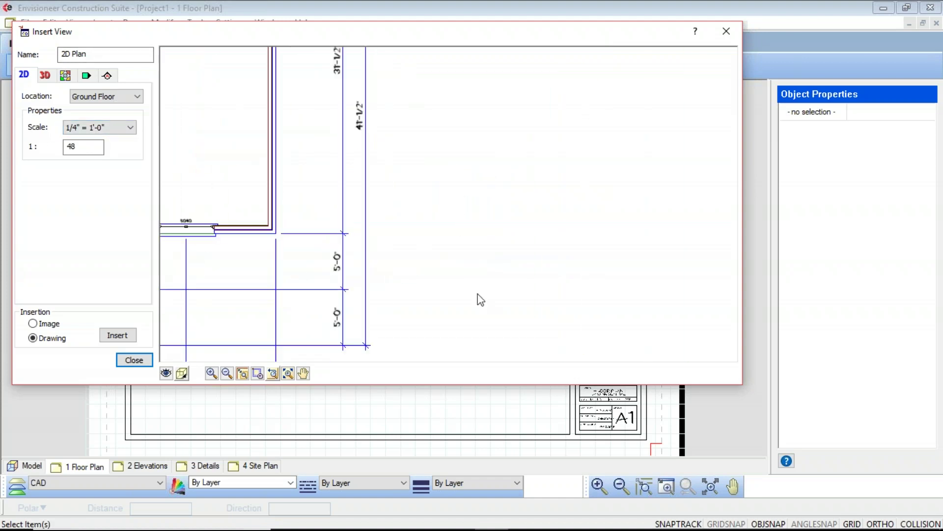
pyautogui.moveTo(480, 300); pyautogui.dragTo(684, 197, button='middle')
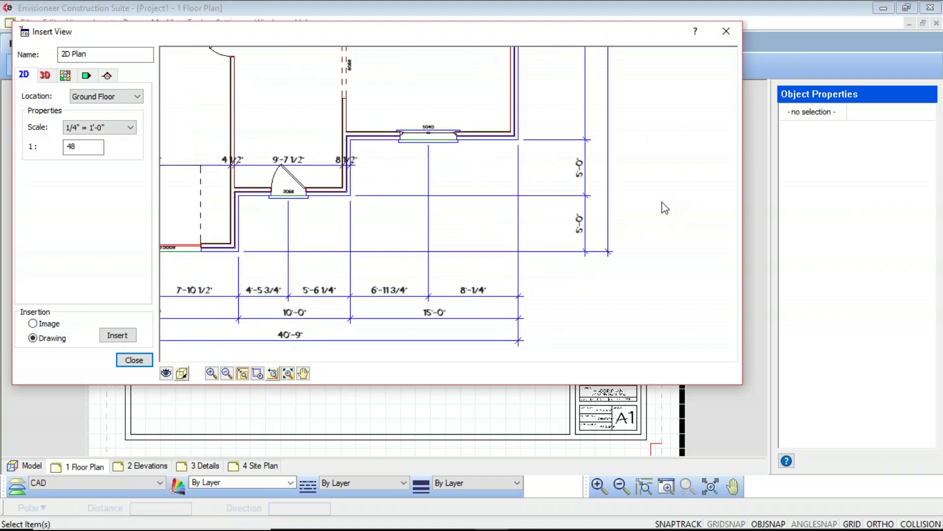
pyautogui.scroll(-2, 664, 207)
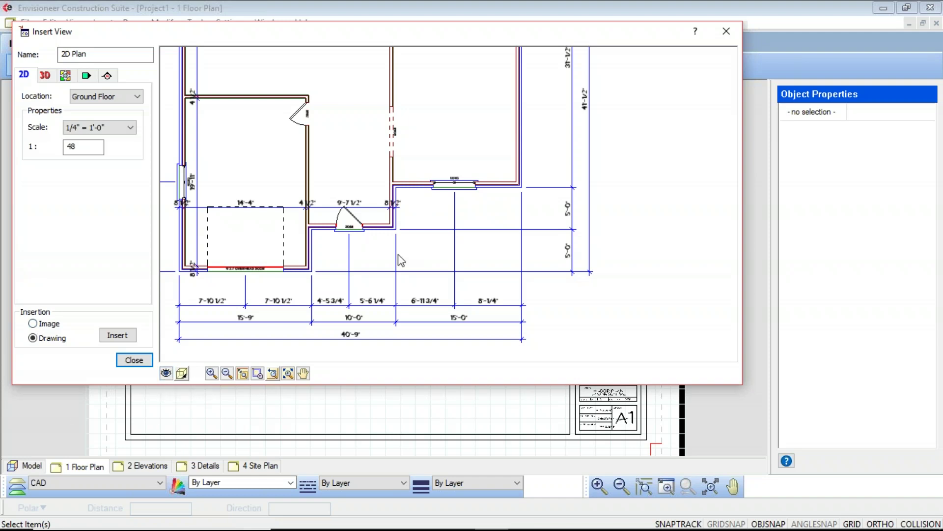
pyautogui.scroll(-4, 400, 259)
pyautogui.scroll(-3, 400, 211)
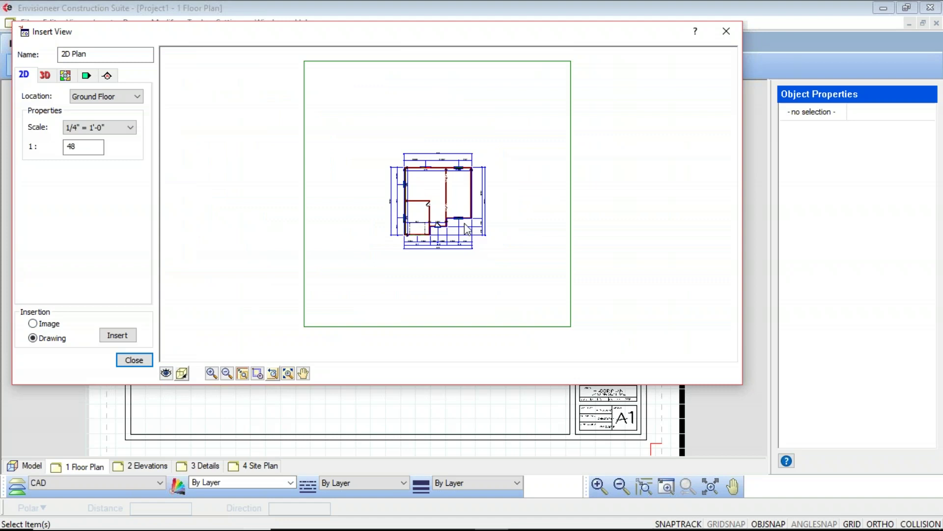
pyautogui.scroll(2, 450, 249)
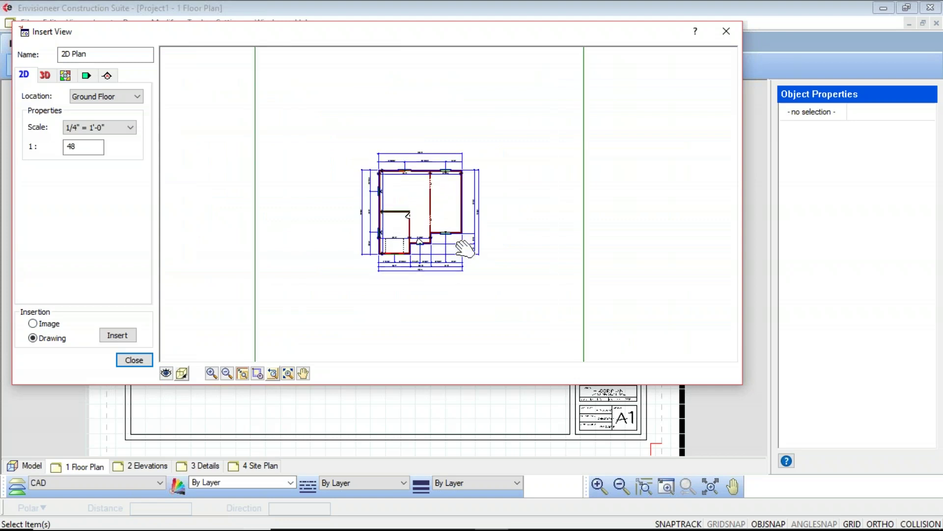
pyautogui.scroll(-1, 460, 246)
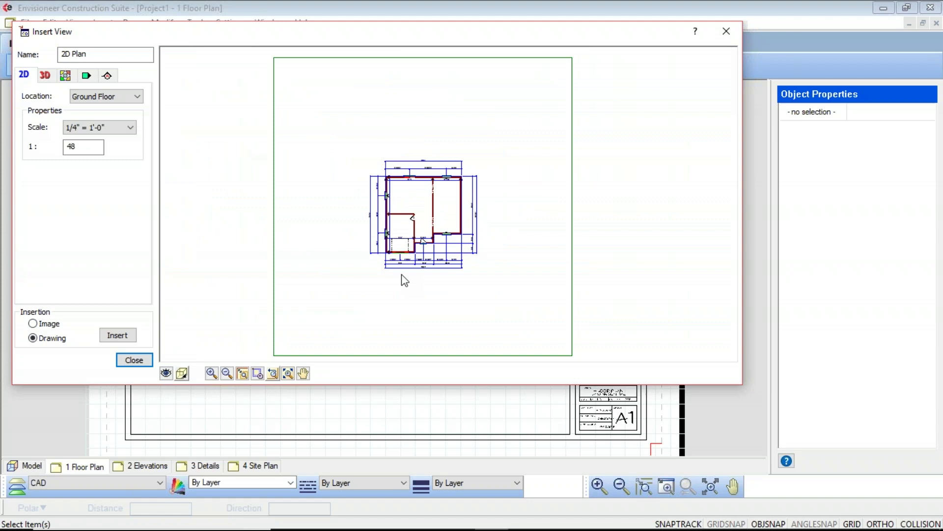
# - Hide the Terrain element in the SmartView's view filter so only the dimensioned plan is shown
pyautogui.click(167, 373)
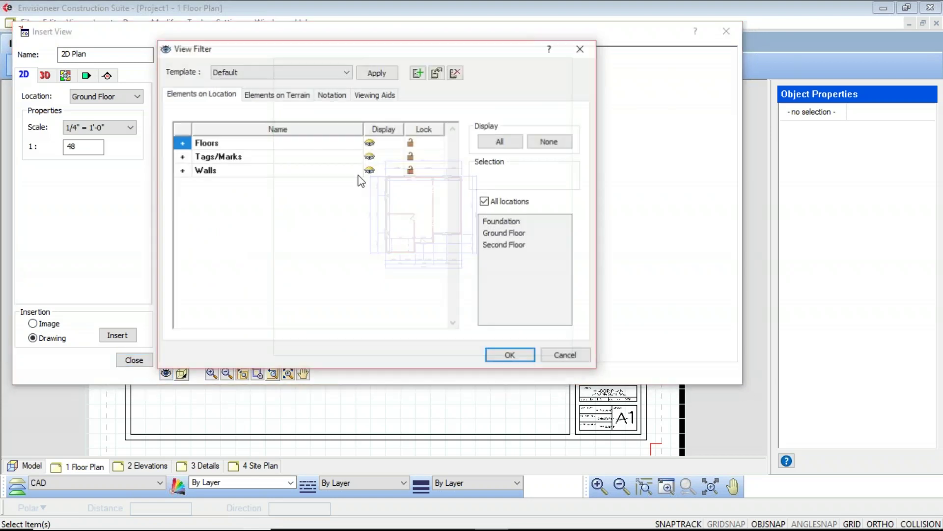
pyautogui.click(295, 96)
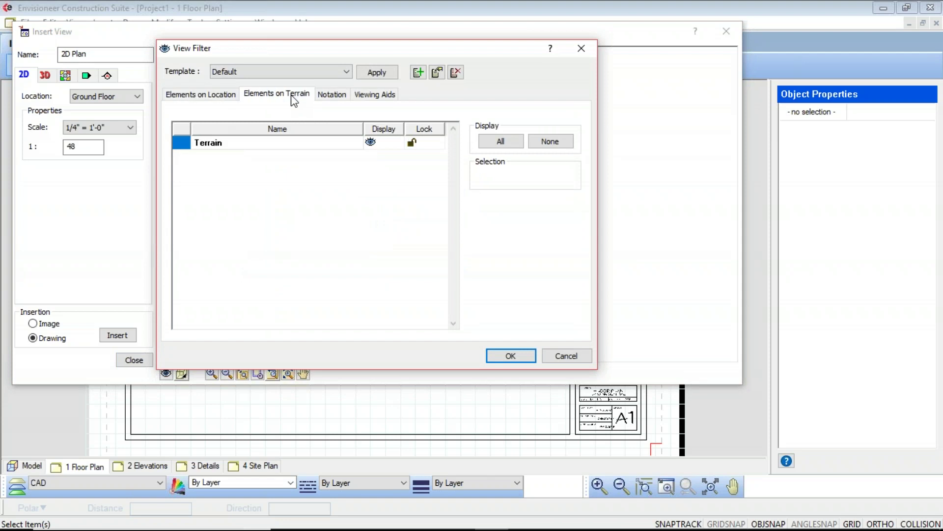
pyautogui.click(370, 143)
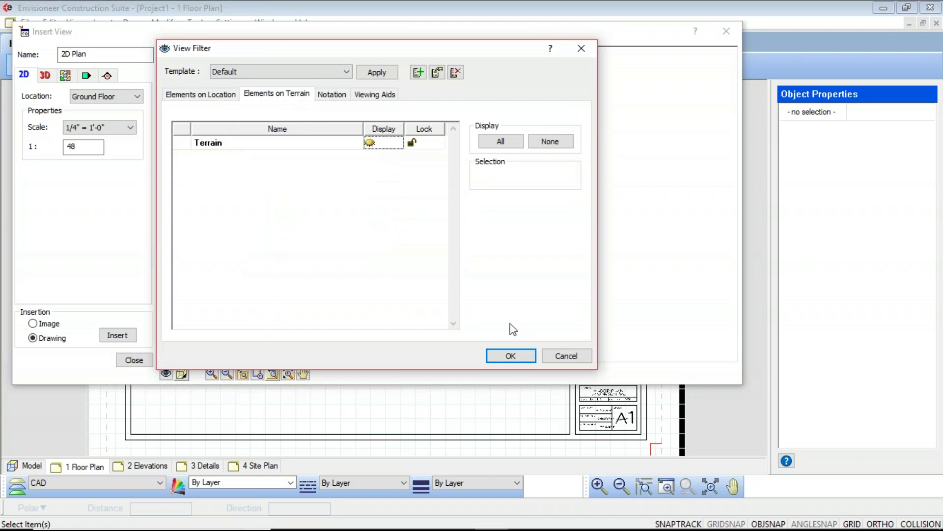
pyautogui.click(513, 356)
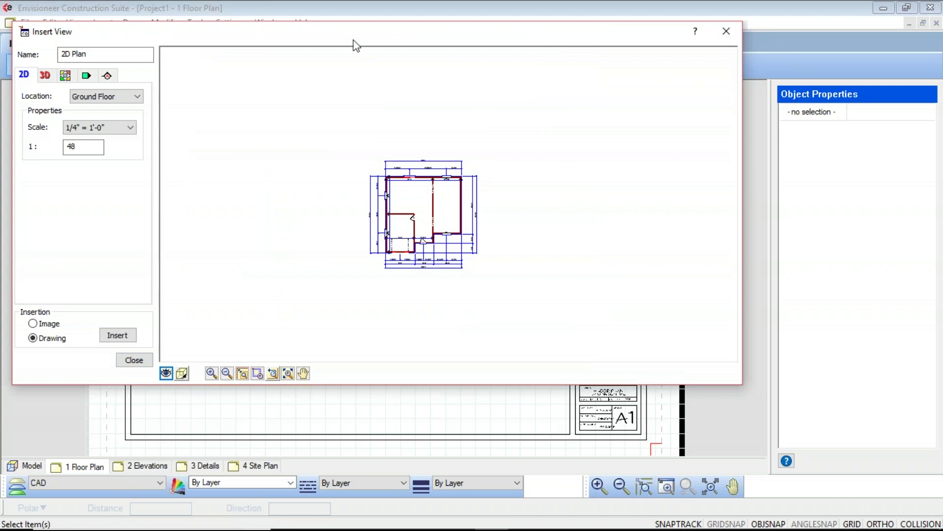
pyautogui.scroll(5, 432, 213)
pyautogui.scroll(-1, 447, 217)
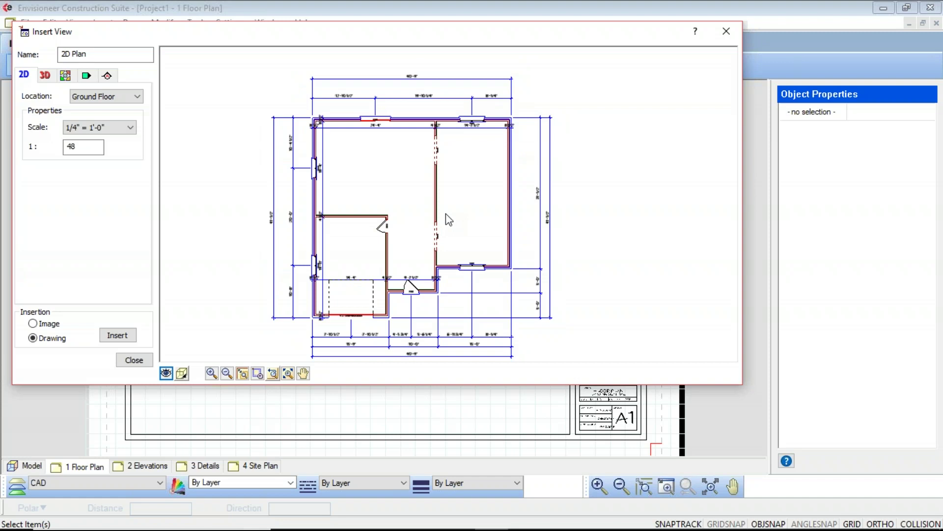
# - Set the SmartView's display mode to Patterned and check the wall patterns in the preview
pyautogui.click(183, 374)
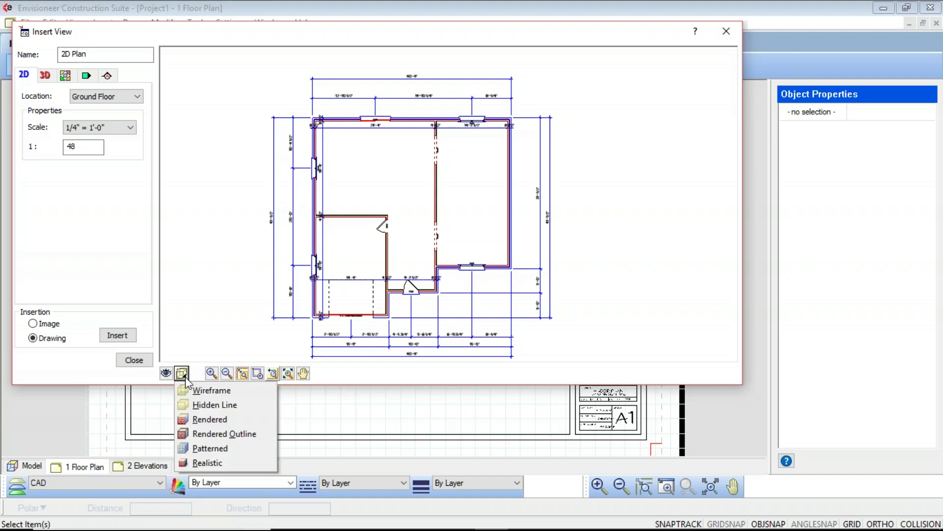
pyautogui.click(204, 449)
pyautogui.scroll(3, 330, 112)
pyautogui.scroll(2, 330, 112)
pyautogui.scroll(-8, 337, 140)
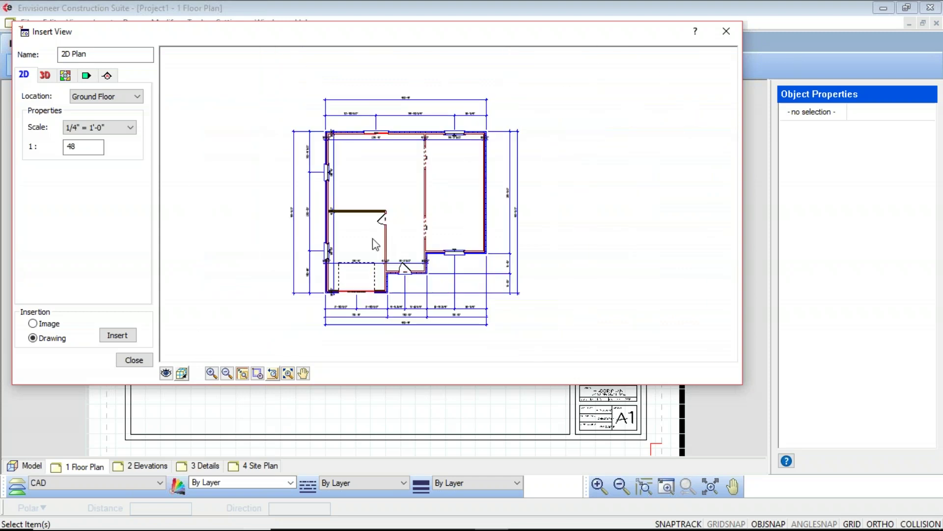
# - Try the Hidden Line display mode in the SmartView preview and set the display mode to Wireframe
pyautogui.scroll(3, 373, 243)
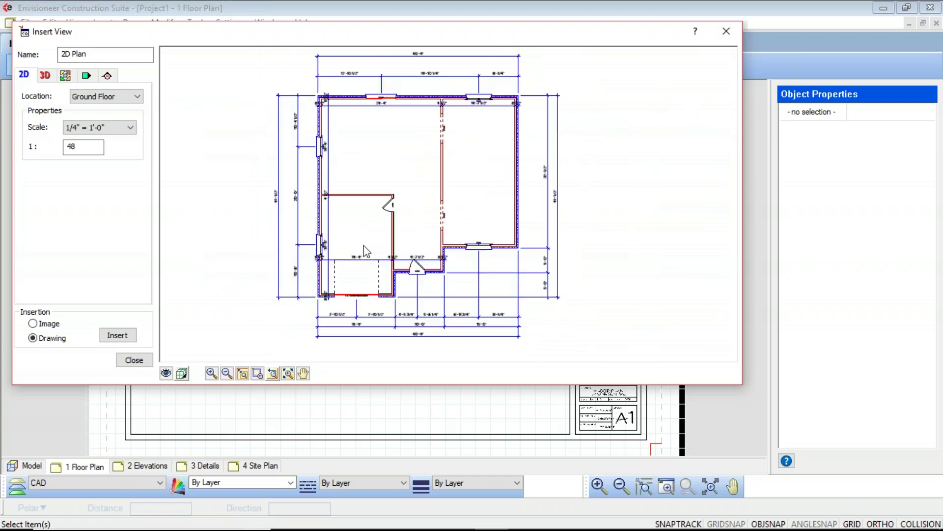
pyautogui.scroll(-1, 366, 251)
pyautogui.click(182, 373)
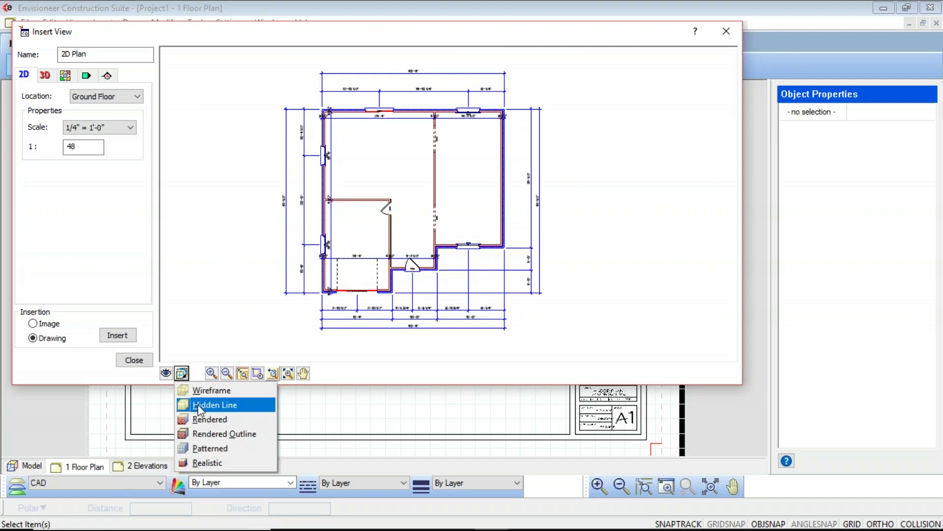
pyautogui.click(201, 411)
pyautogui.click(182, 373)
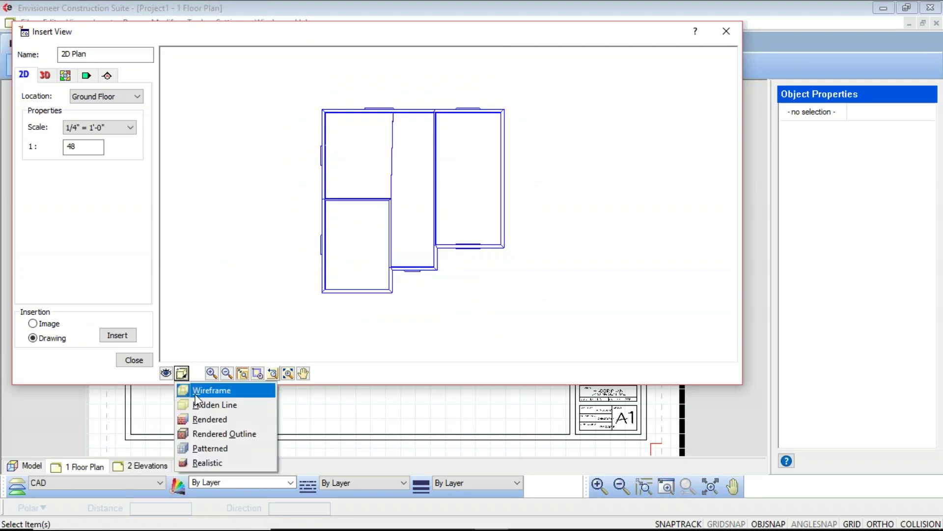
pyautogui.click(196, 393)
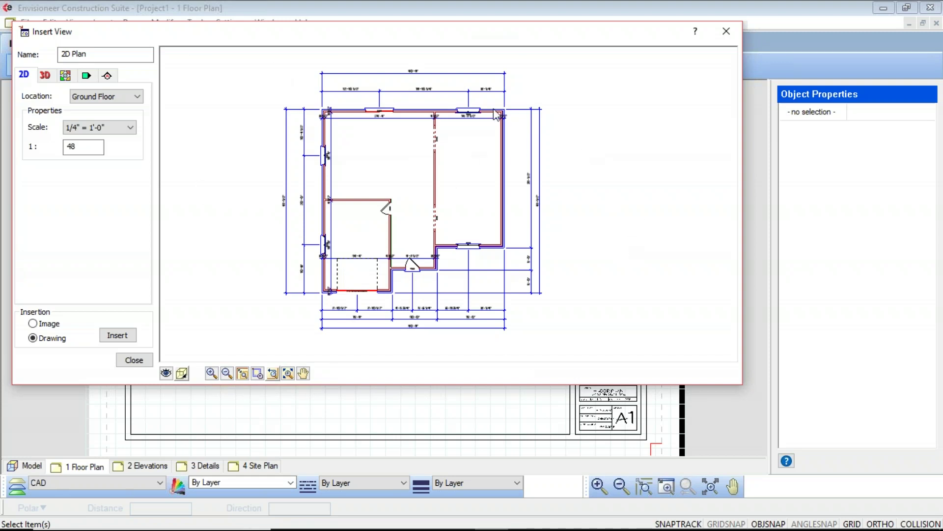
# - Insert the ground floor SmartView on the sheet as a drawing and shift it toward the left side of the title block frame
pyautogui.click(122, 338)
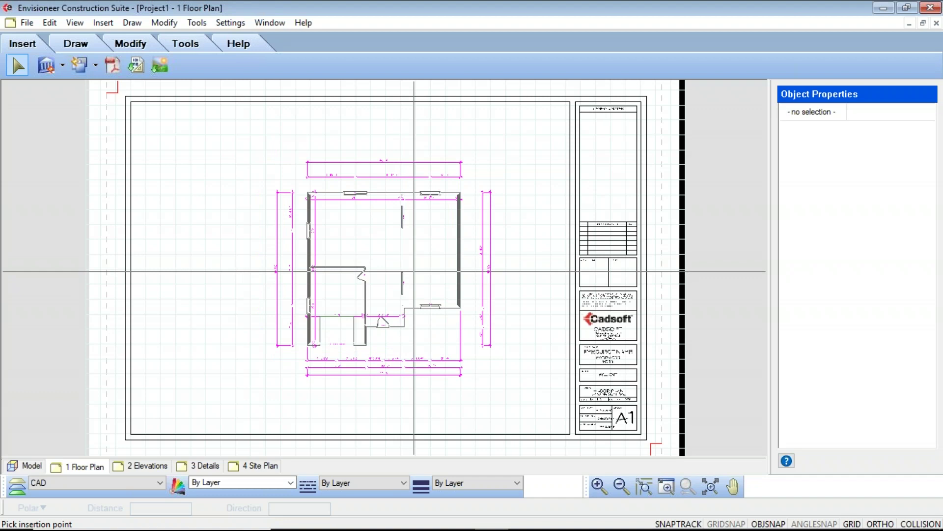
pyautogui.click(377, 260)
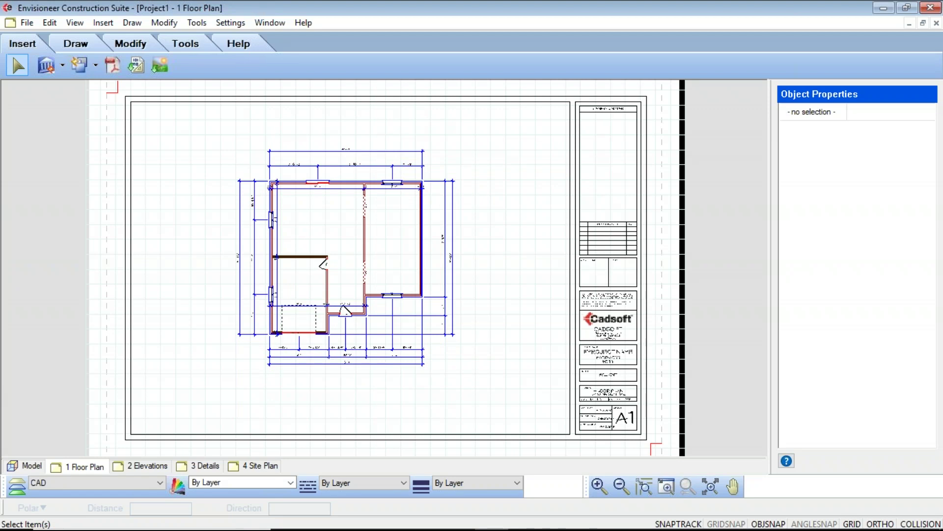
pyautogui.click(377, 264)
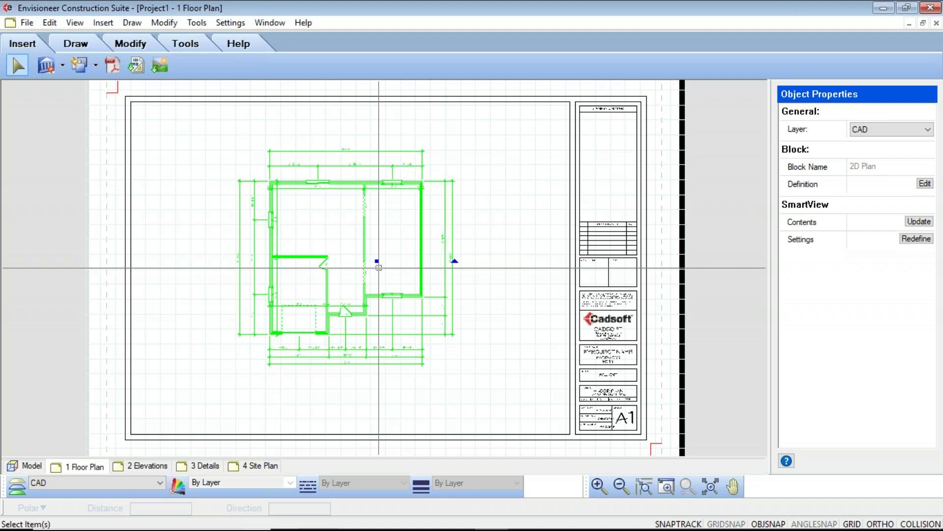
pyautogui.click(377, 260)
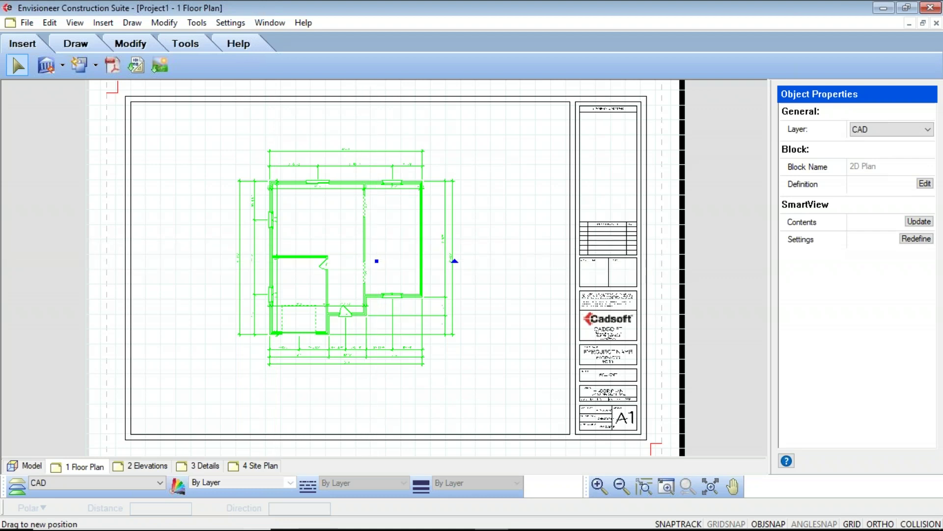
pyautogui.click(297, 259)
pyautogui.press('Escape')
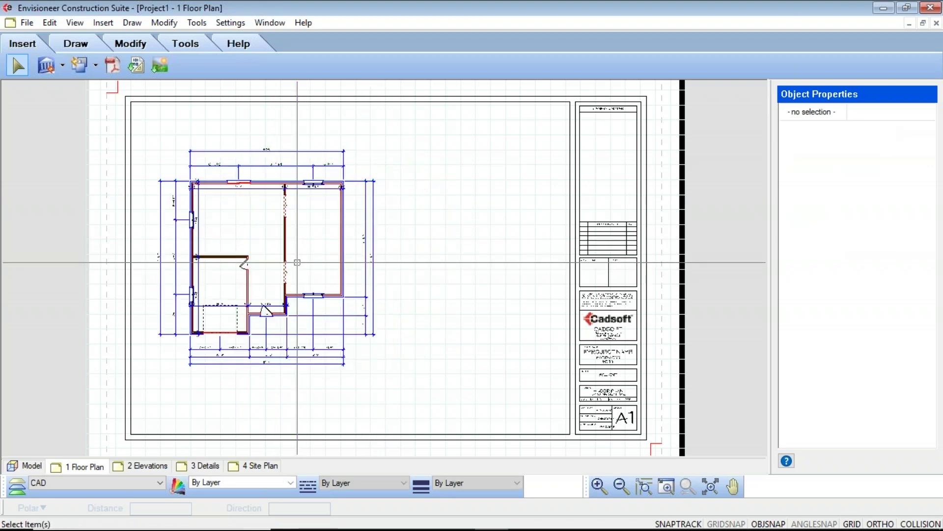
# - Move the inserted floor plan up and then across to the upper middle of the sheet's drawing area
pyautogui.click(298, 260)
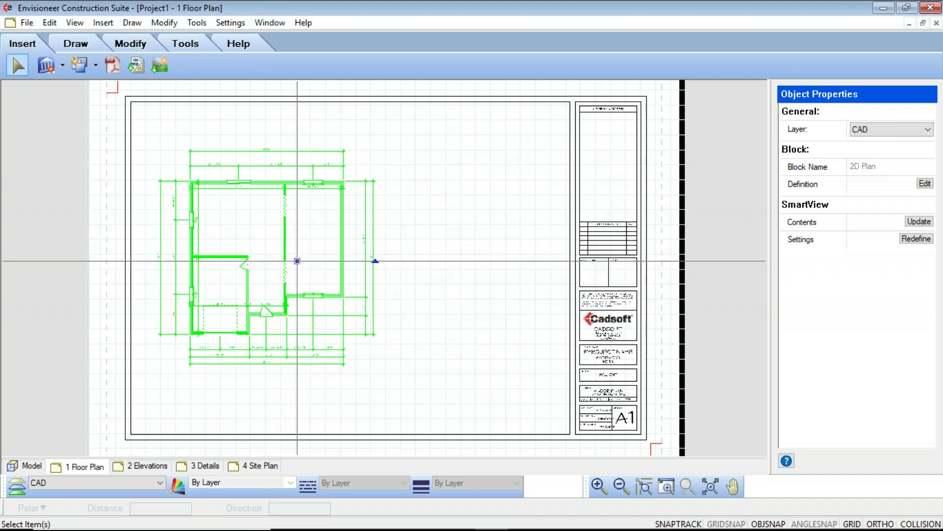
pyautogui.click(298, 260)
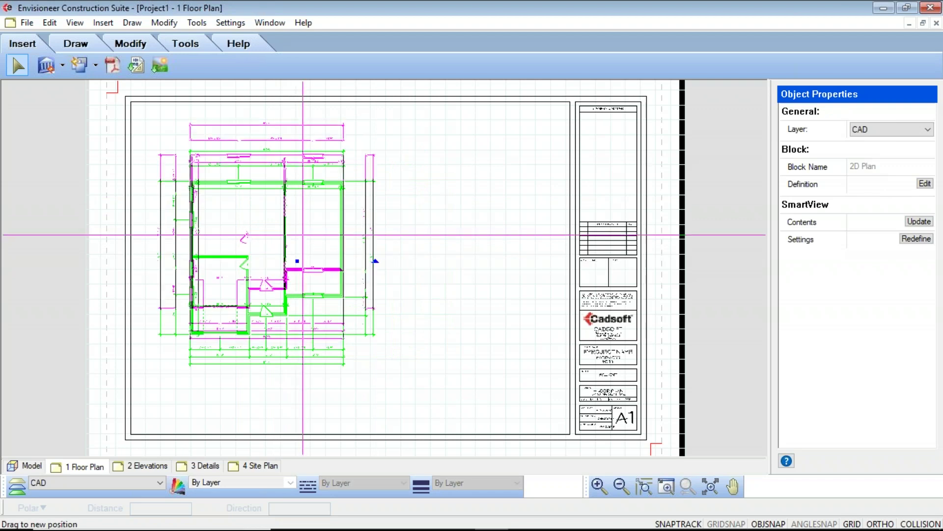
pyautogui.click(303, 231)
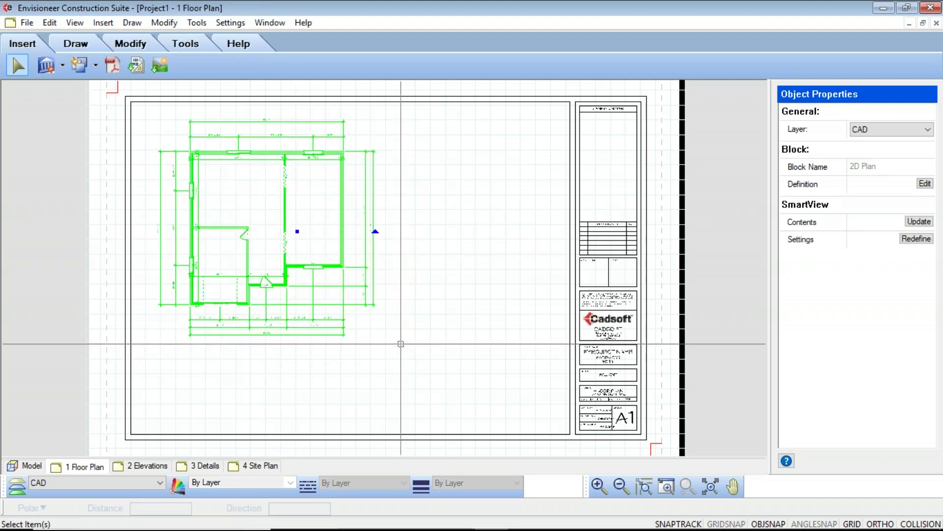
pyautogui.click(298, 231)
pyautogui.click(387, 231)
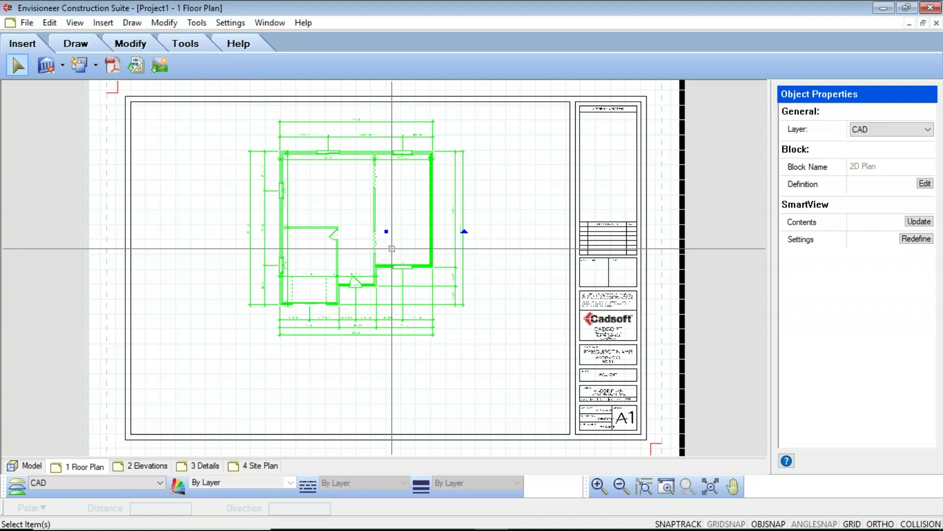
pyautogui.click(163, 23)
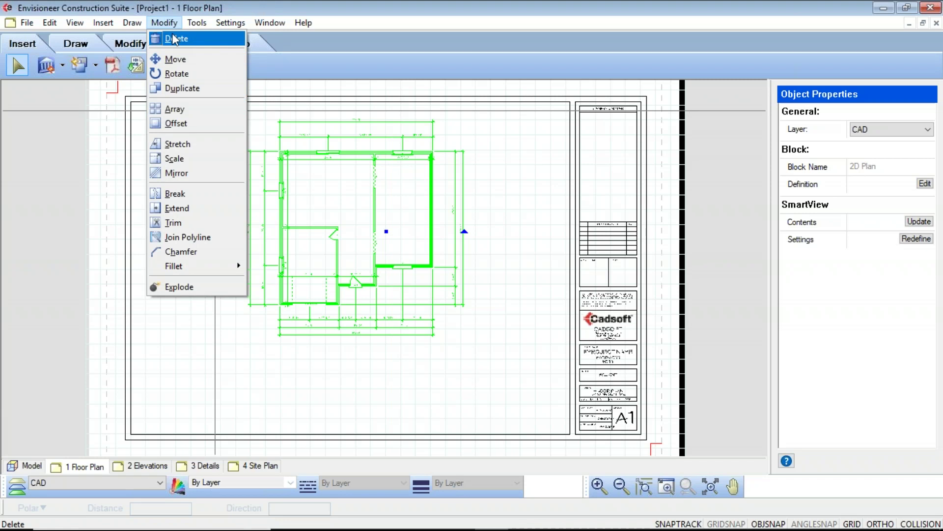
pyautogui.click(137, 22)
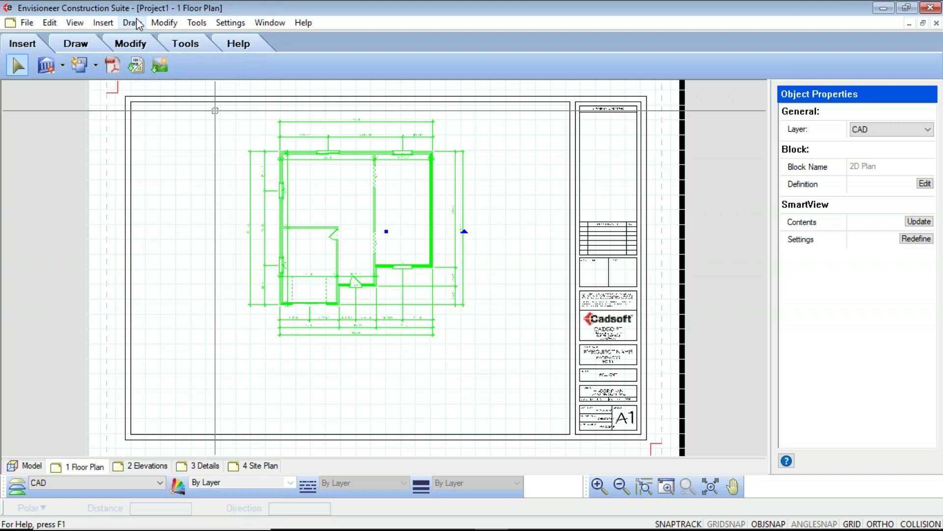
pyautogui.click(196, 23)
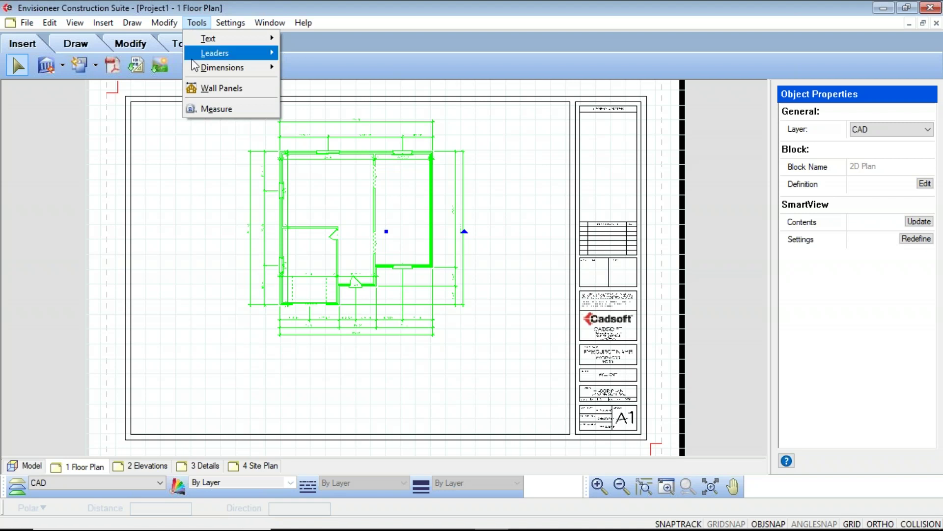
pyautogui.click(208, 210)
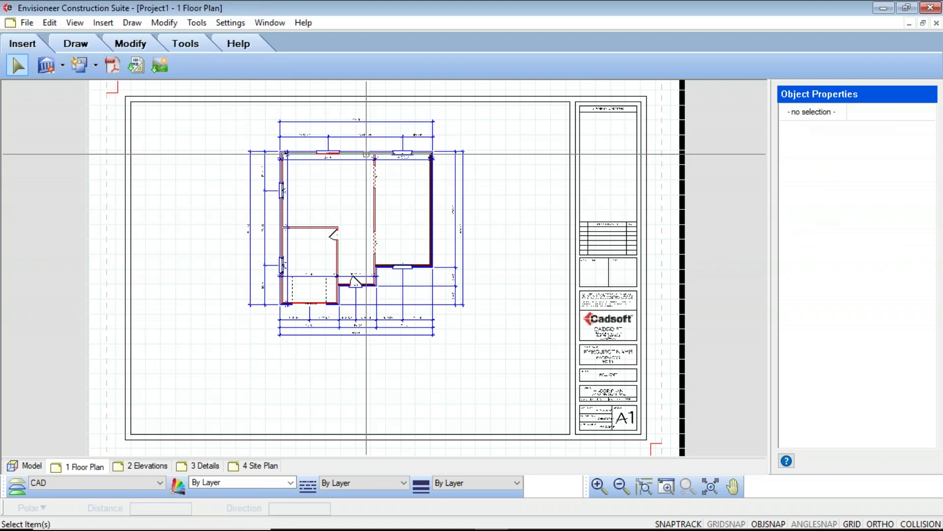
# - Open the 2D Plan block definition, inspect the upper wall line of the lower-left room, and close the definition
pyautogui.click(368, 246)
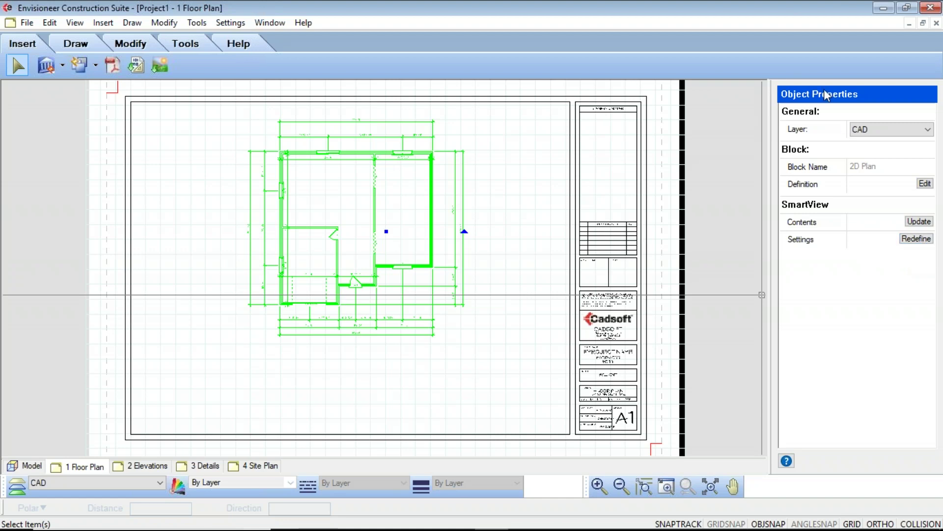
pyautogui.click(915, 72)
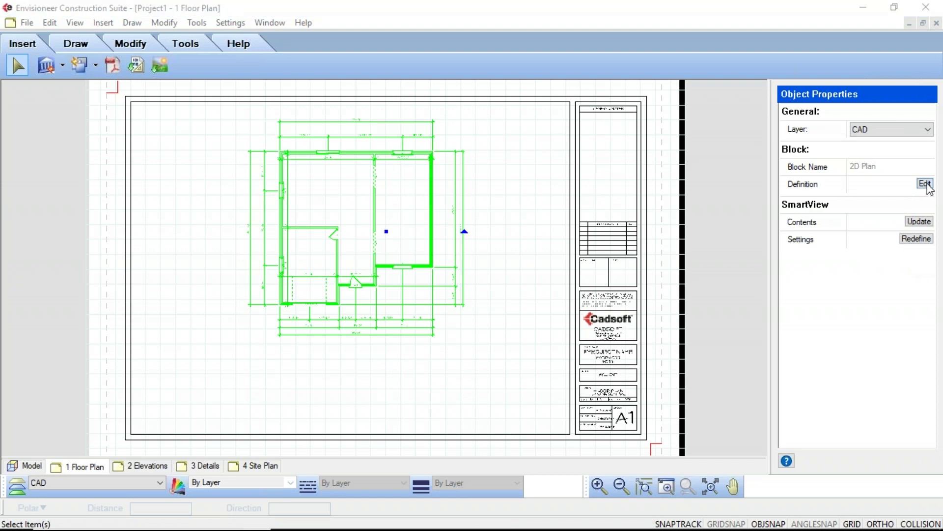
pyautogui.press('Escape')
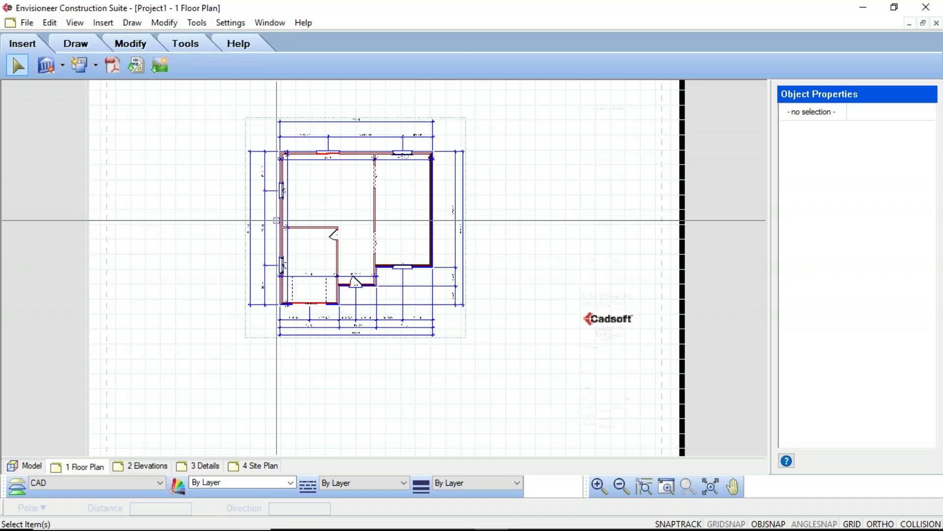
pyautogui.scroll(5, 276, 221)
pyautogui.click(377, 161)
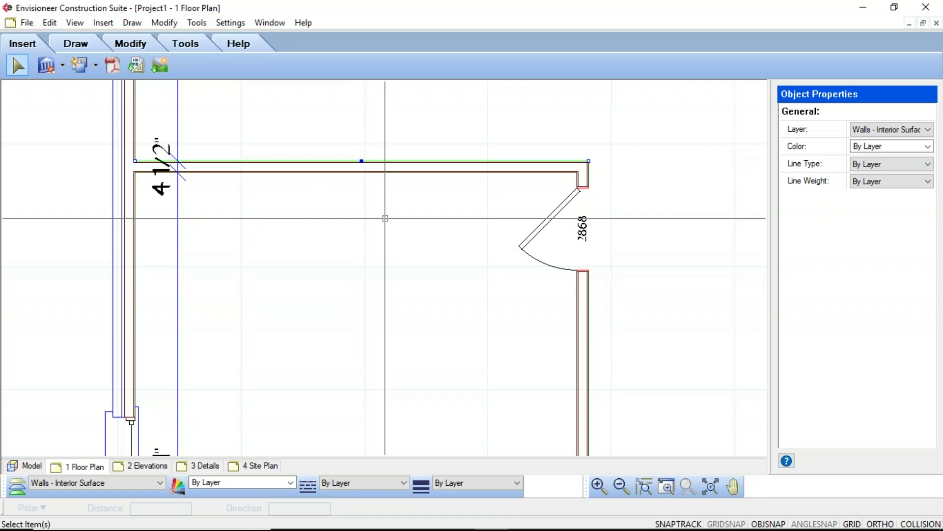
pyautogui.scroll(-6, 385, 219)
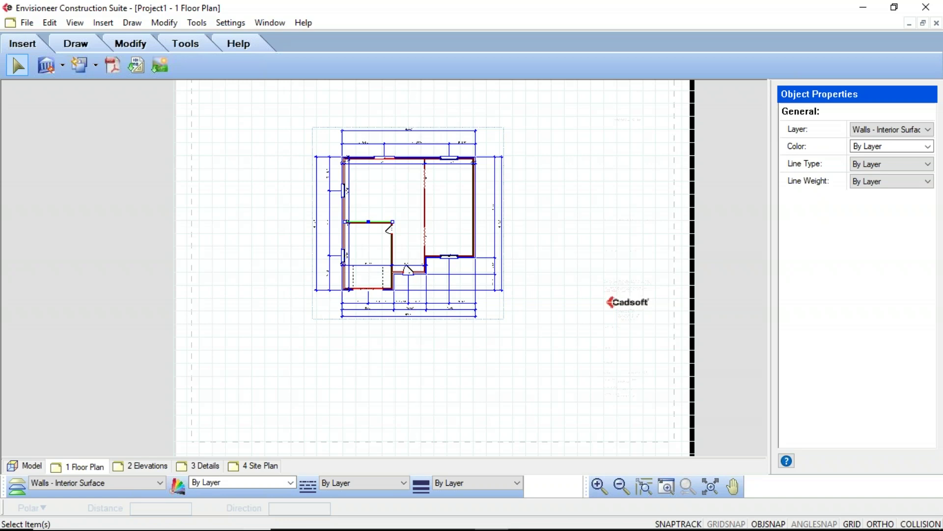
pyautogui.click(509, 157)
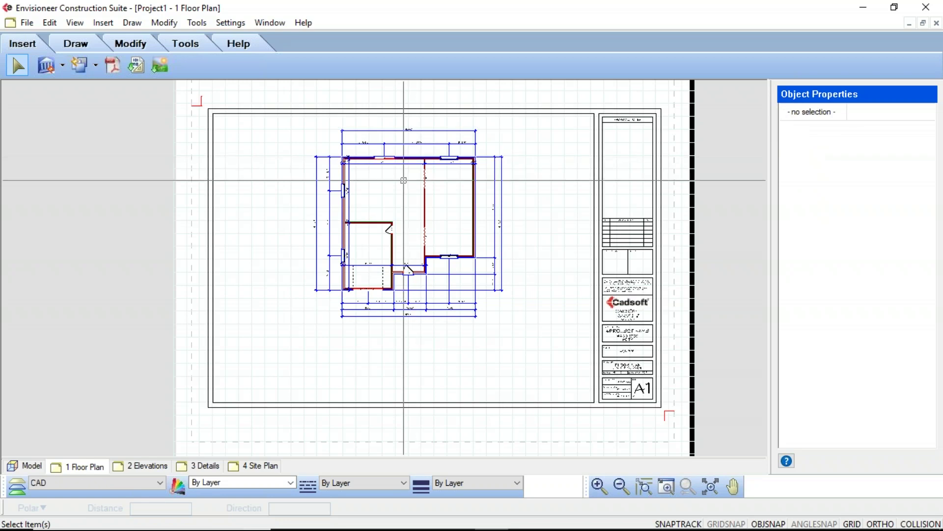
# - Move the 2D Plan block down to the middle of the drawing area and reselect it to review its block and SmartView properties
pyautogui.click(420, 223)
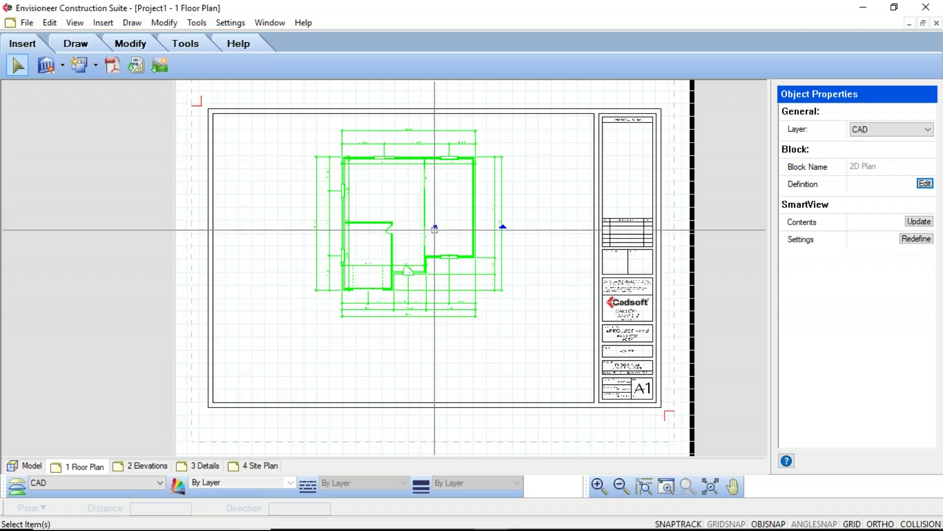
pyautogui.moveTo(436, 223); pyautogui.dragTo(429, 257)
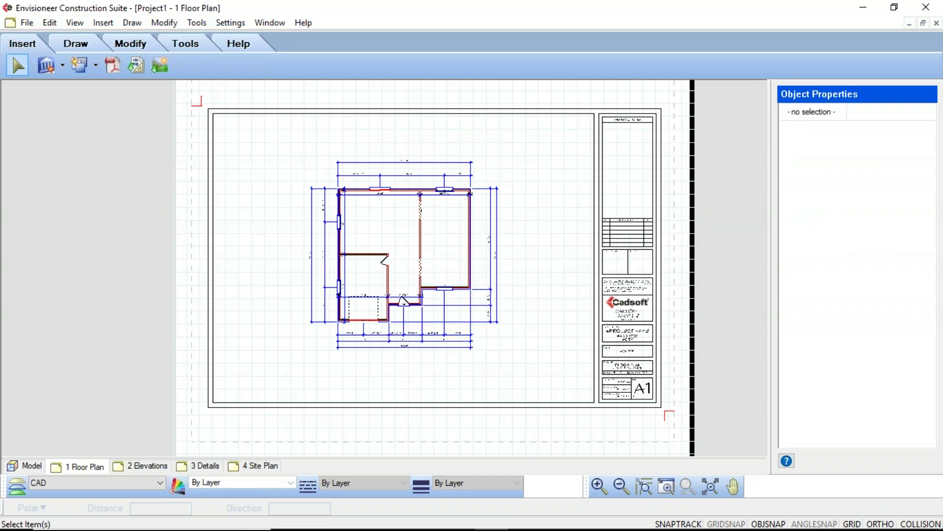
pyautogui.click(406, 284)
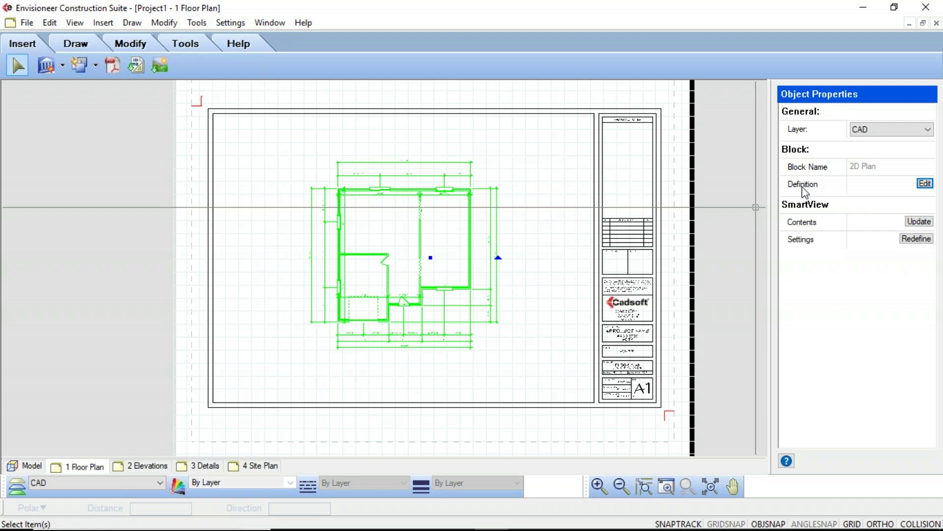
pyautogui.click(925, 183)
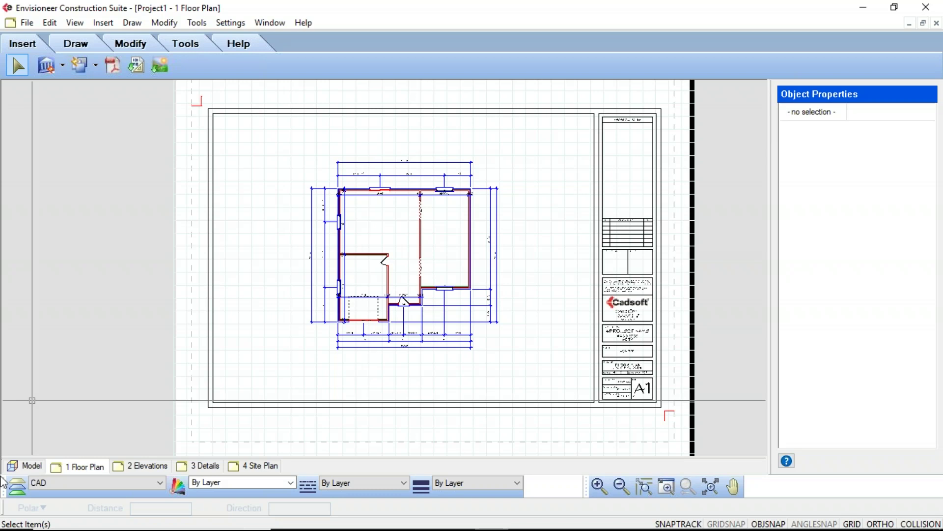
# - In the model, insert a 5'-0" X 4'-0" Double Casement Window centred on the right-hand exterior brick wall
pyautogui.click(24, 469)
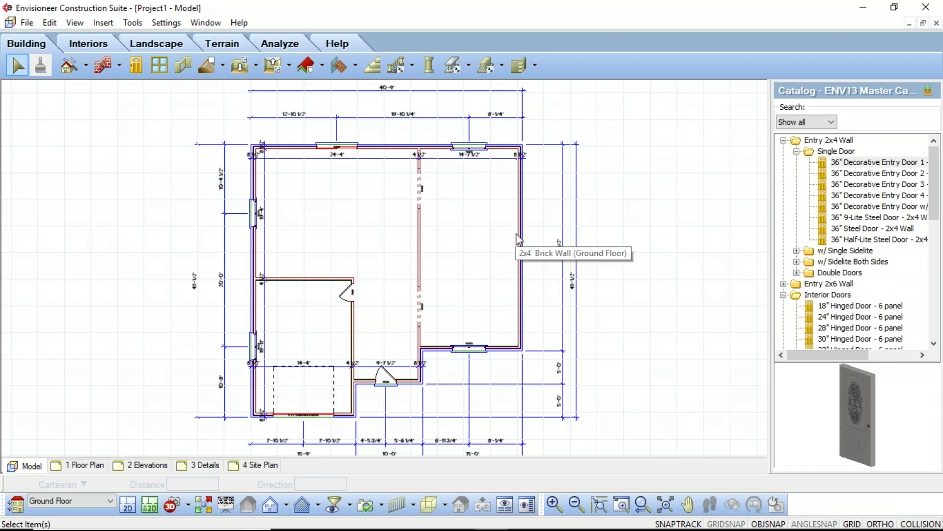
pyautogui.click(159, 64)
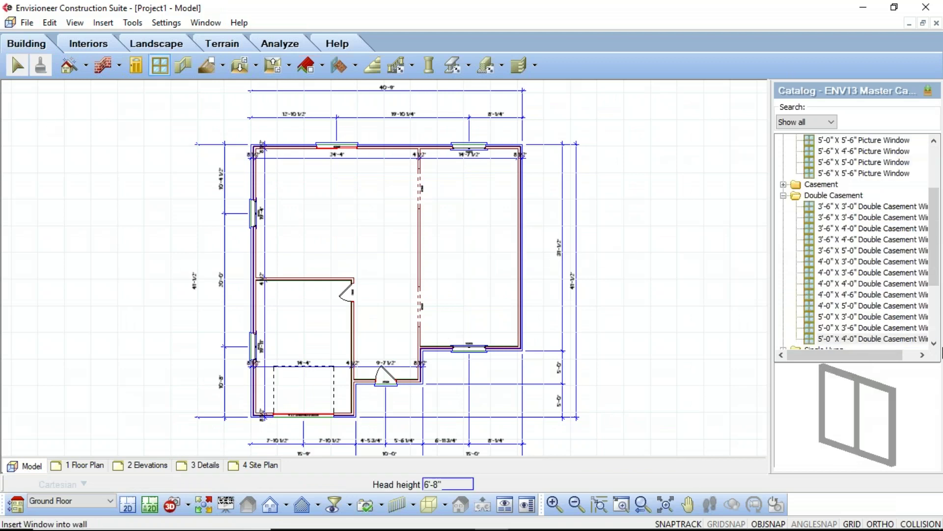
pyautogui.click(865, 338)
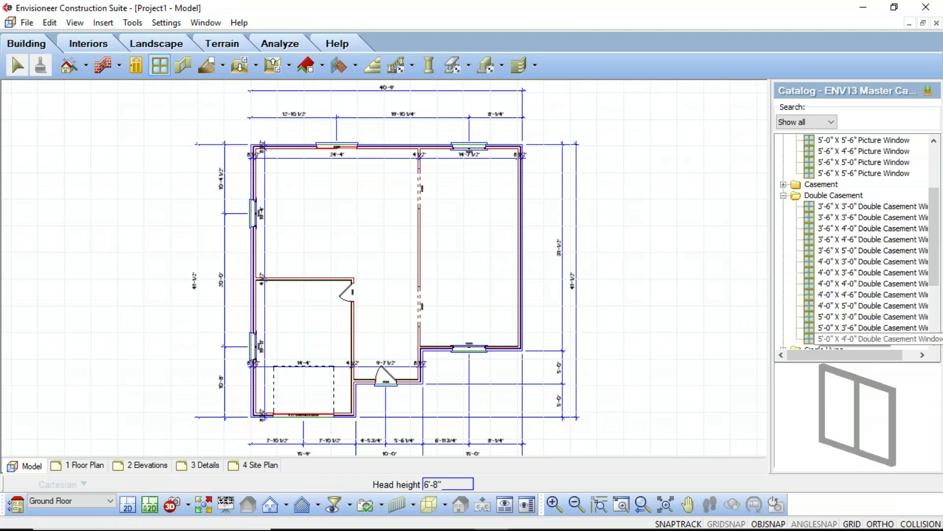
pyautogui.rightClick(519, 254)
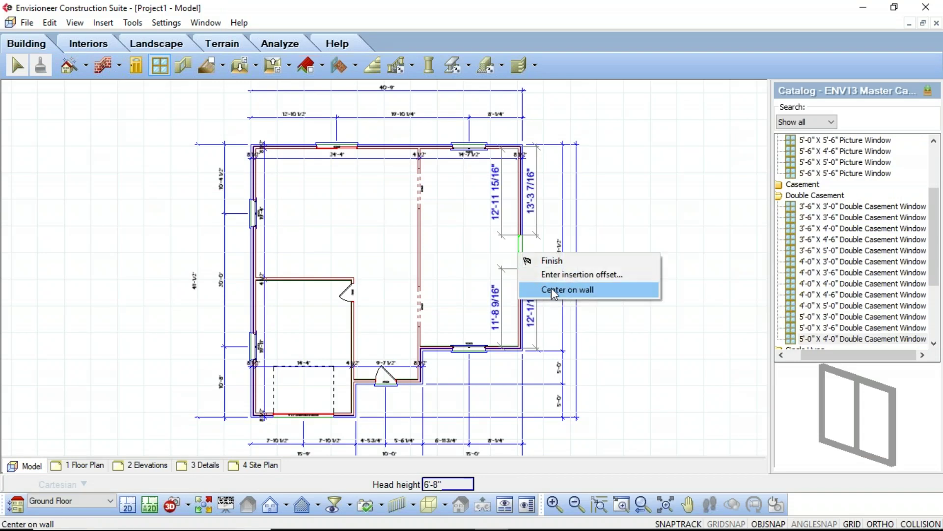
pyautogui.click(554, 293)
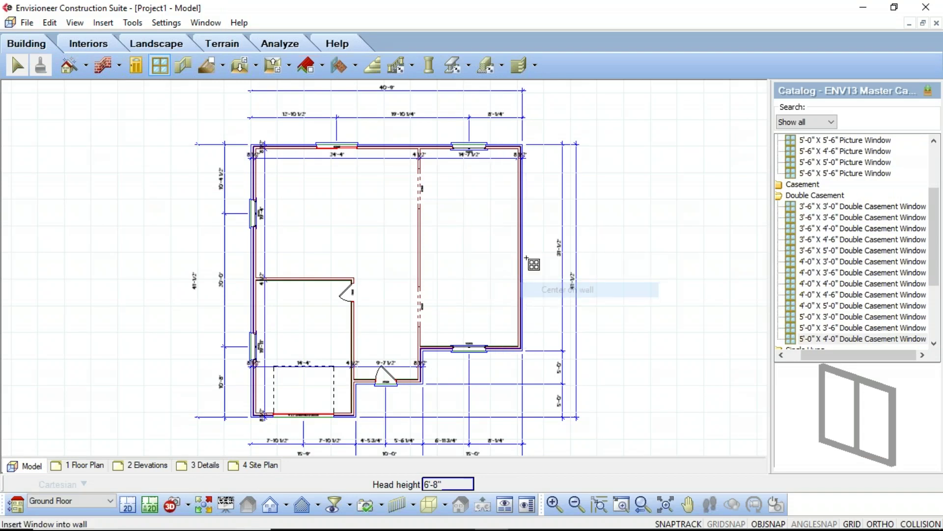
pyautogui.rightClick(664, 246)
pyautogui.click(678, 251)
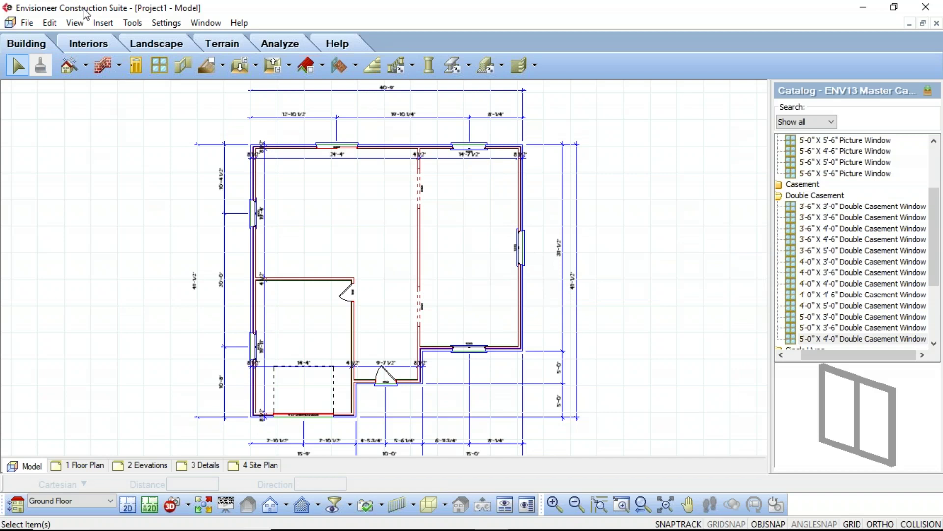
# - Regenerate the house's exterior dimensions with Auto Exterior Dimensions, replacing the existing exterior dimensions
pyautogui.click(166, 23)
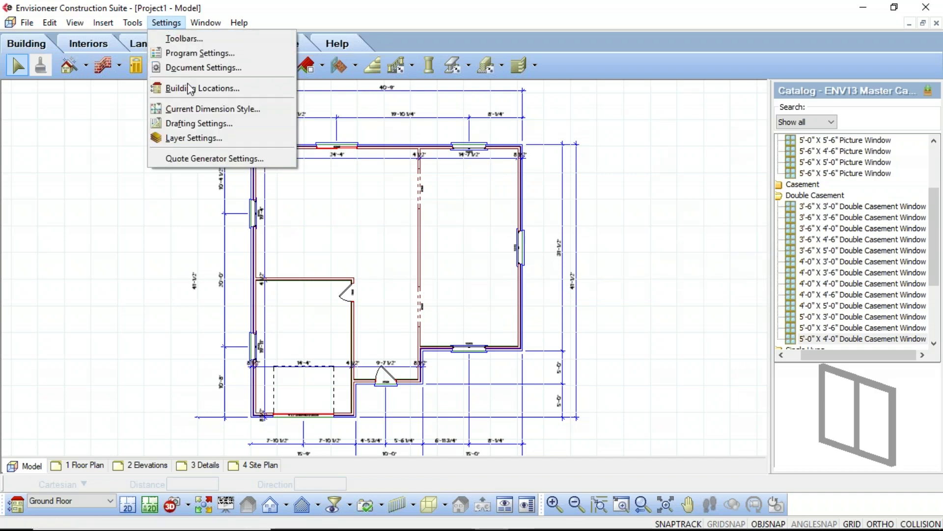
pyautogui.moveTo(132, 22)
pyautogui.moveTo(165, 54)
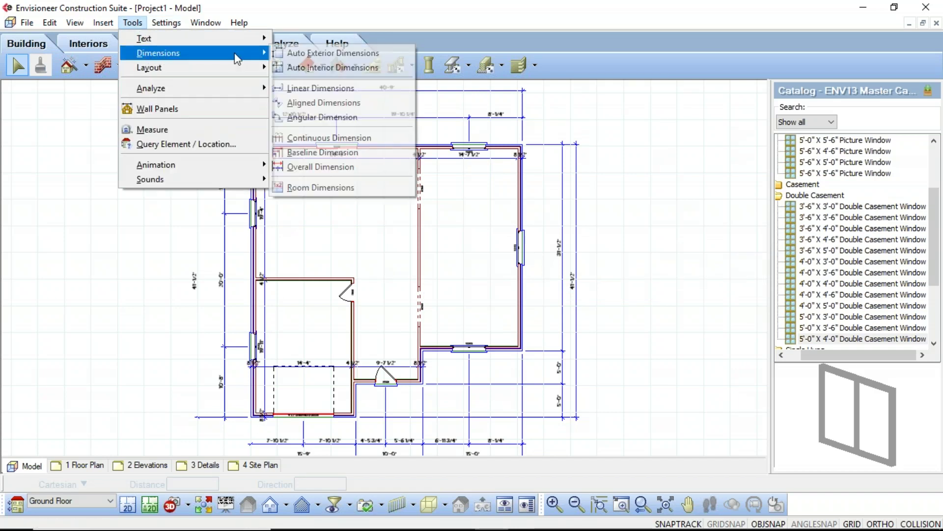
pyautogui.click(337, 55)
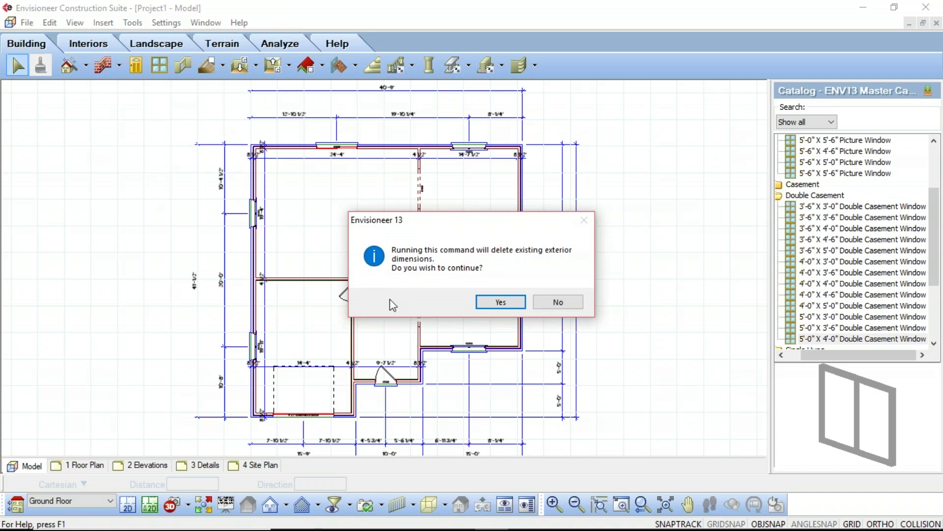
pyautogui.click(503, 303)
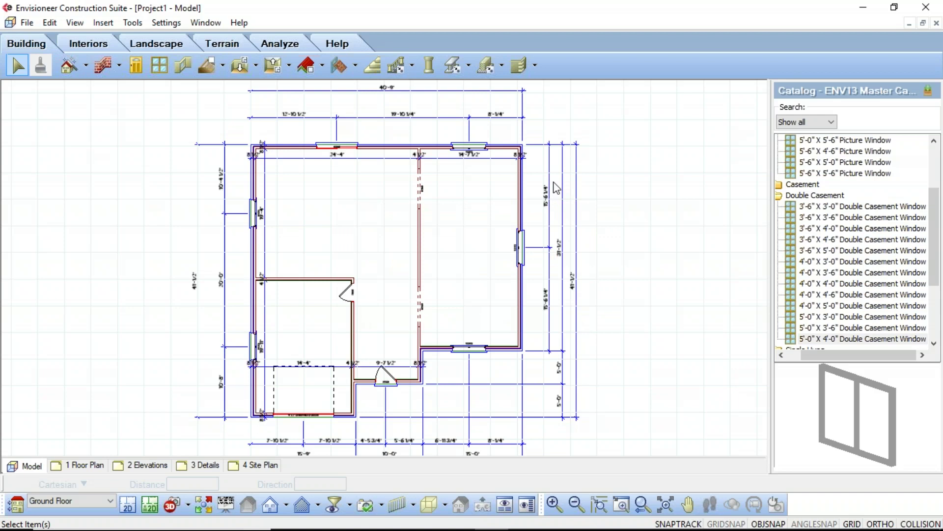
# - On the 1 Floor Plan sheet, run Update SmartView to refresh the placed plan with the latest model changes
pyautogui.click(81, 466)
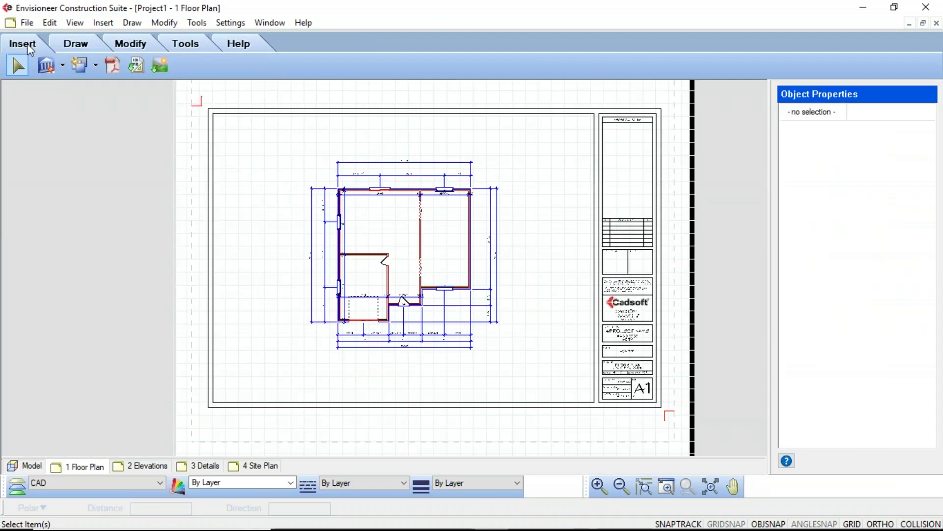
pyautogui.click(105, 25)
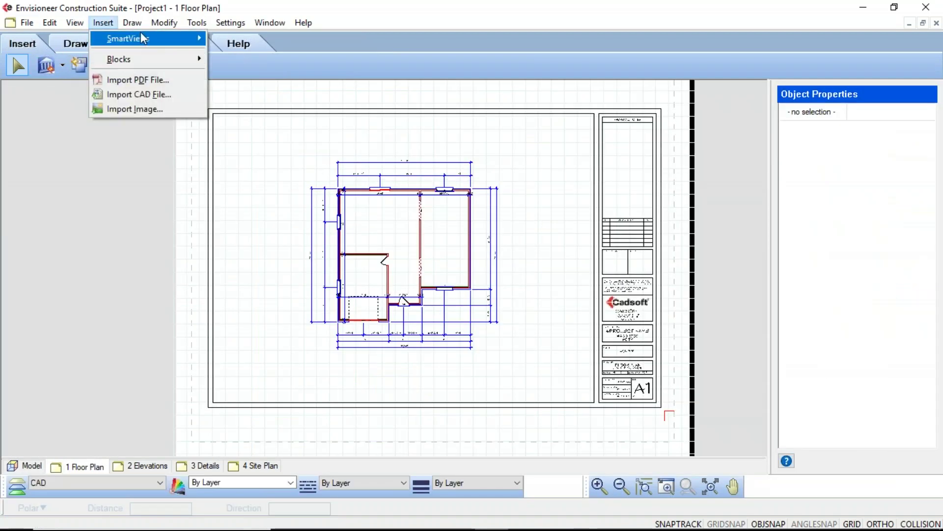
pyautogui.moveTo(168, 37)
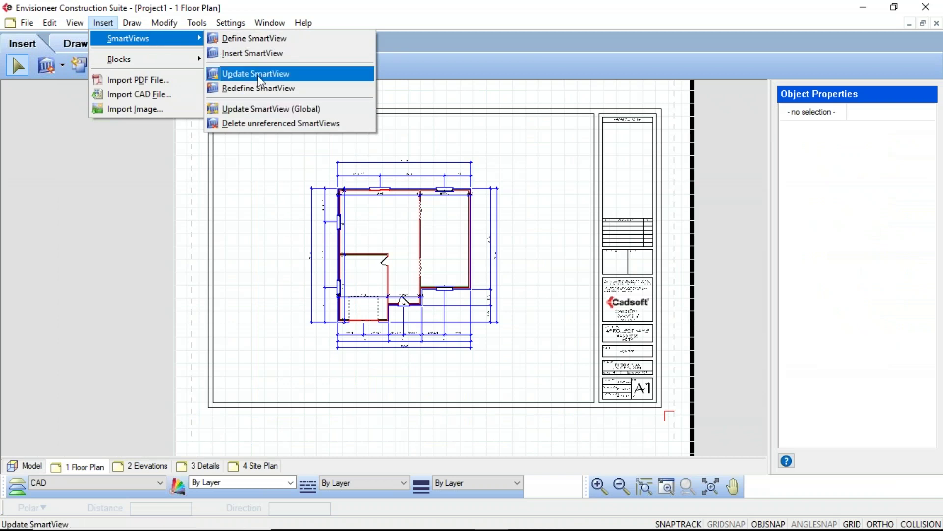
pyautogui.click(27, 23)
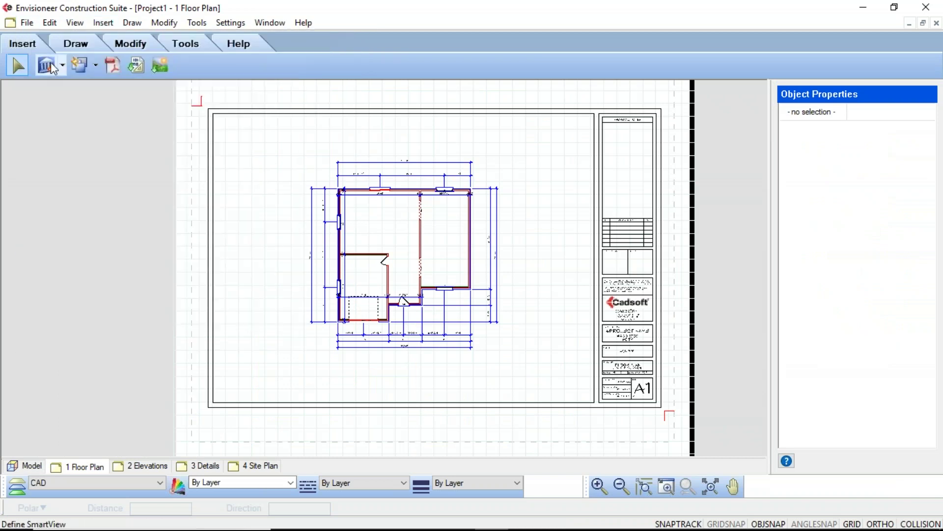
pyautogui.click(62, 66)
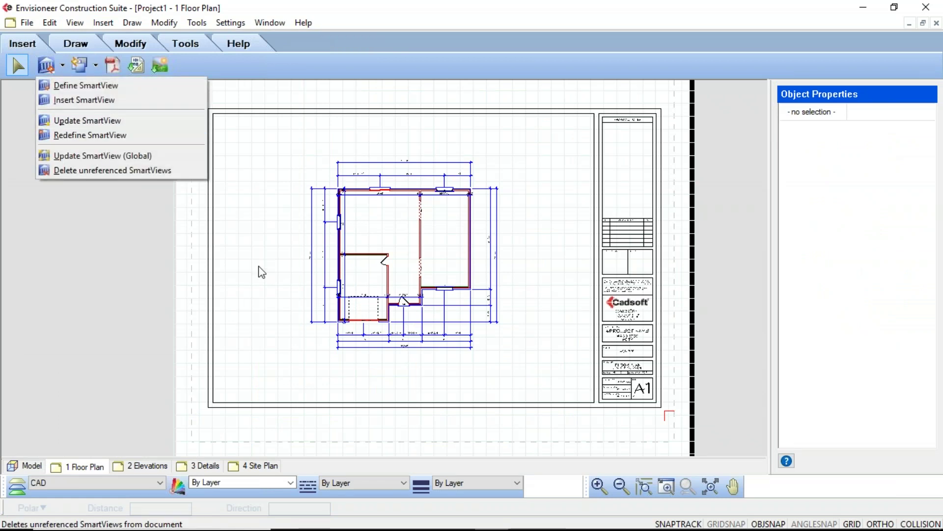
pyautogui.scroll(2, 262, 272)
pyautogui.scroll(-2, 530, 247)
pyautogui.scroll(1, 530, 246)
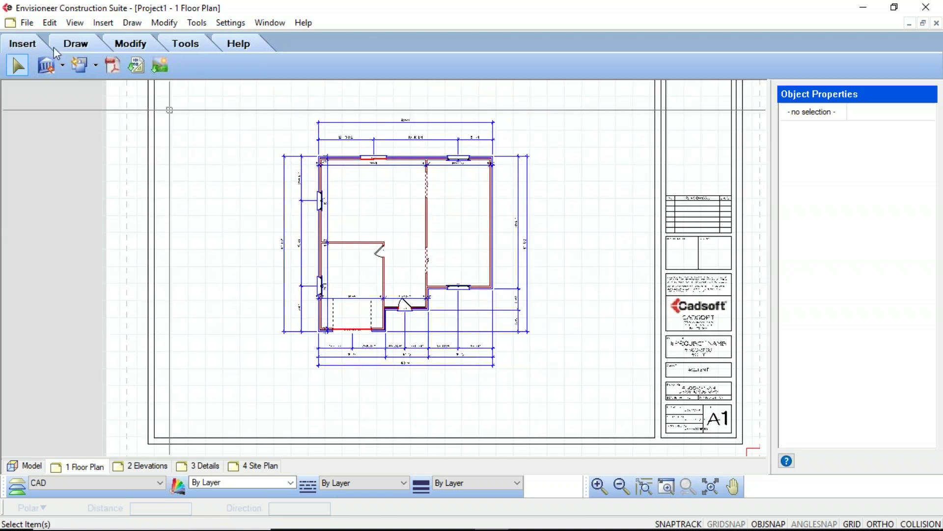
pyautogui.click(62, 64)
pyautogui.click(85, 124)
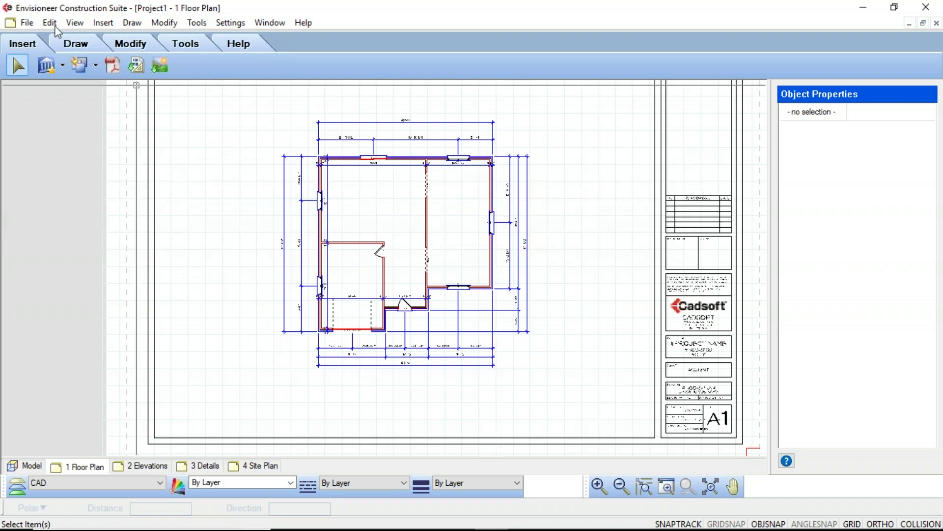
# - Open the global SmartView update, review the listed SmartViews and the sheets that reference them, and leave without updating
pyautogui.click(63, 68)
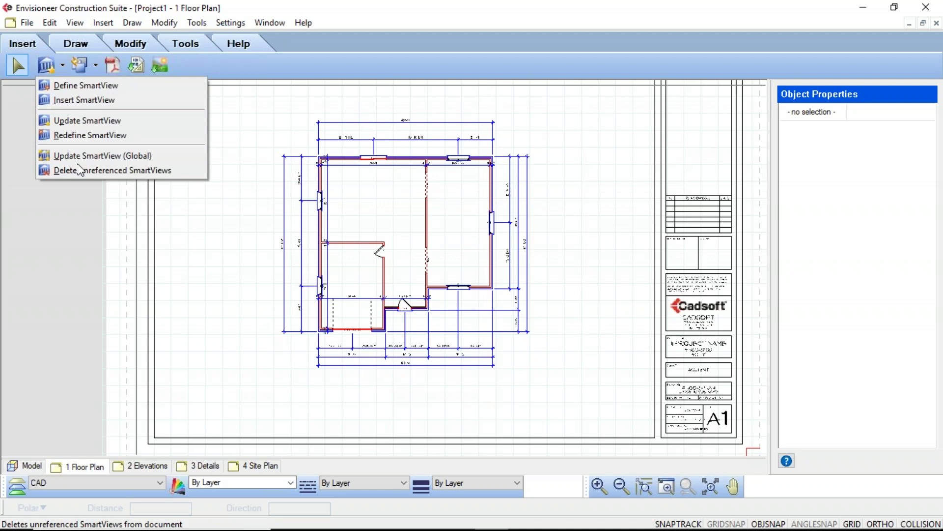
pyautogui.click(82, 157)
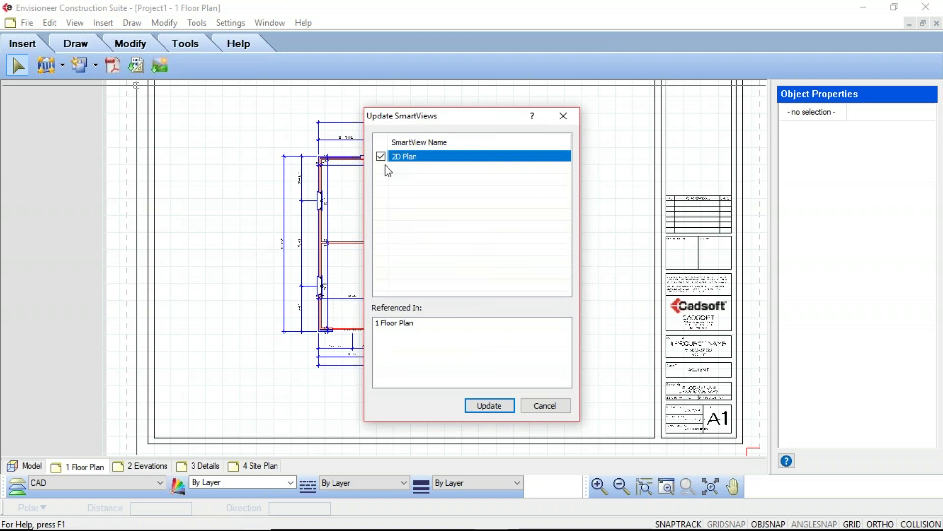
pyautogui.click(548, 410)
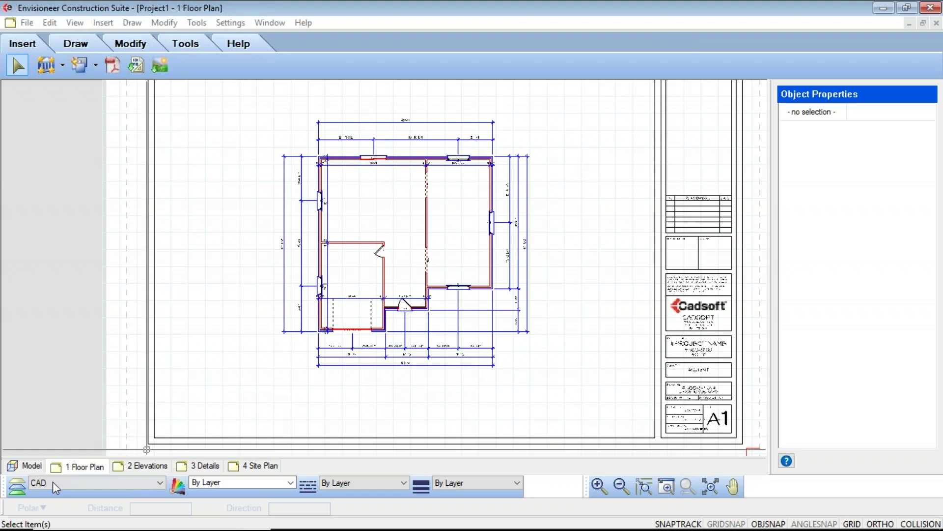
# - Return to the model, open the Text tool to review its style and pre-defined label options, and close it without adding text
pyautogui.click(18, 467)
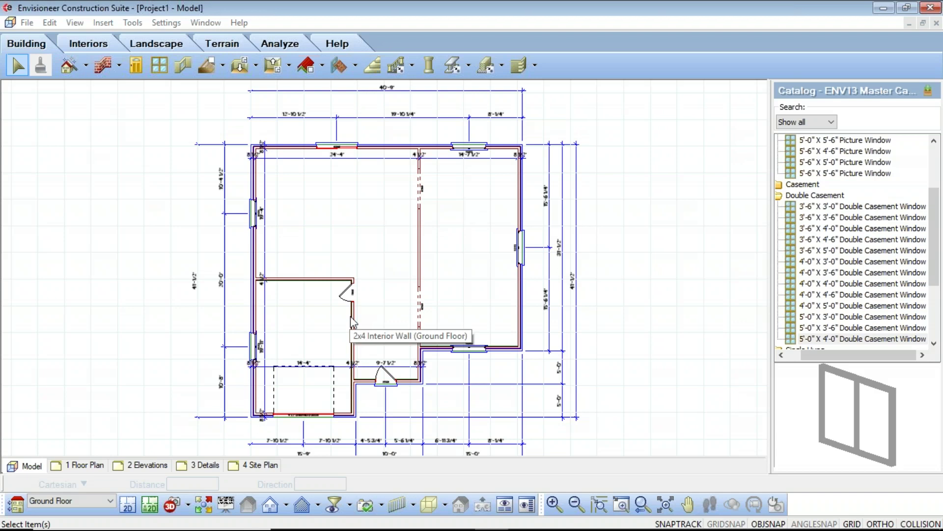
pyautogui.click(133, 23)
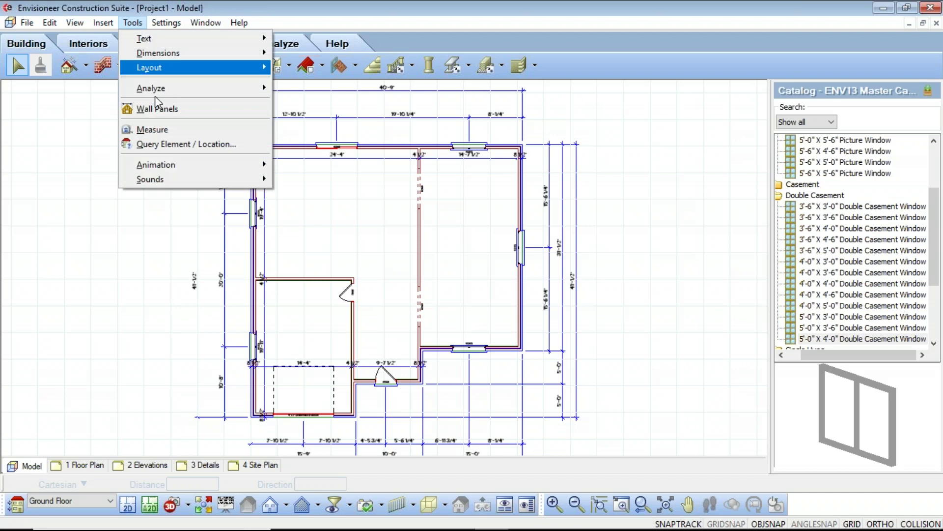
pyautogui.moveTo(160, 40)
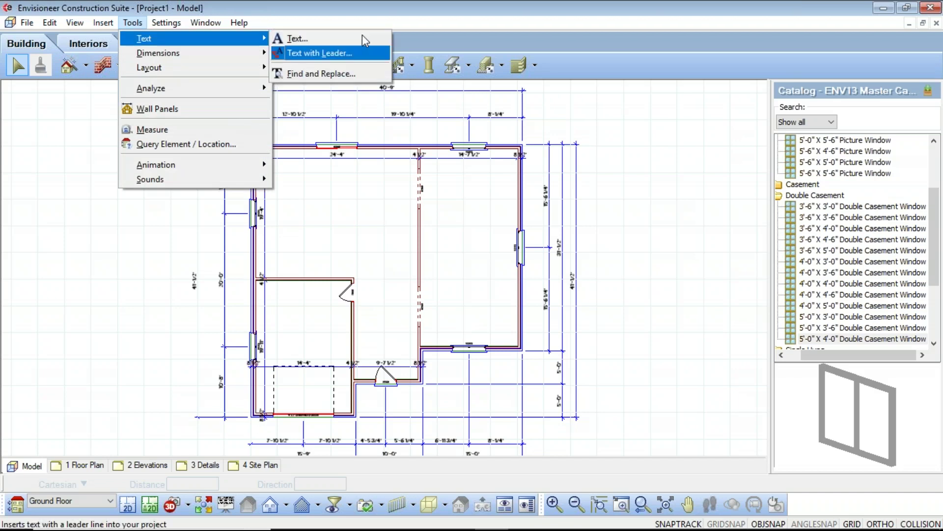
pyautogui.click(335, 37)
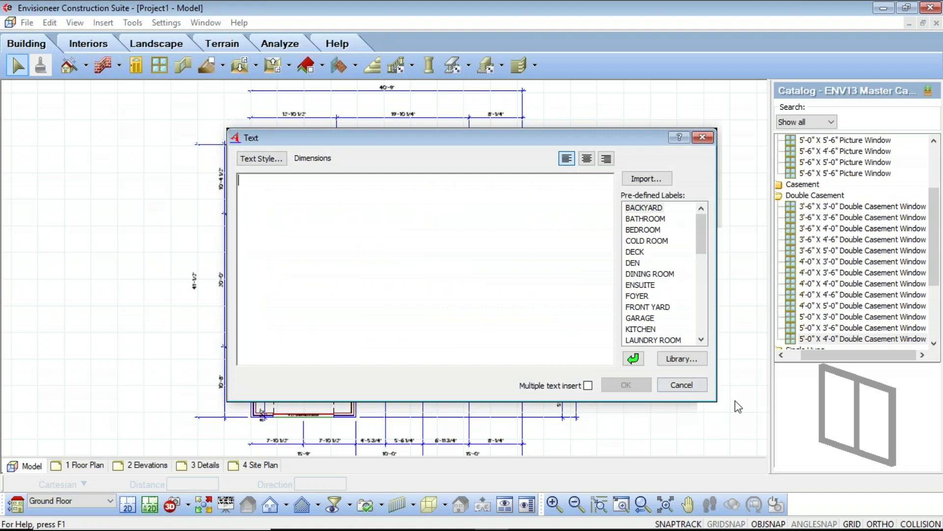
pyautogui.click(682, 388)
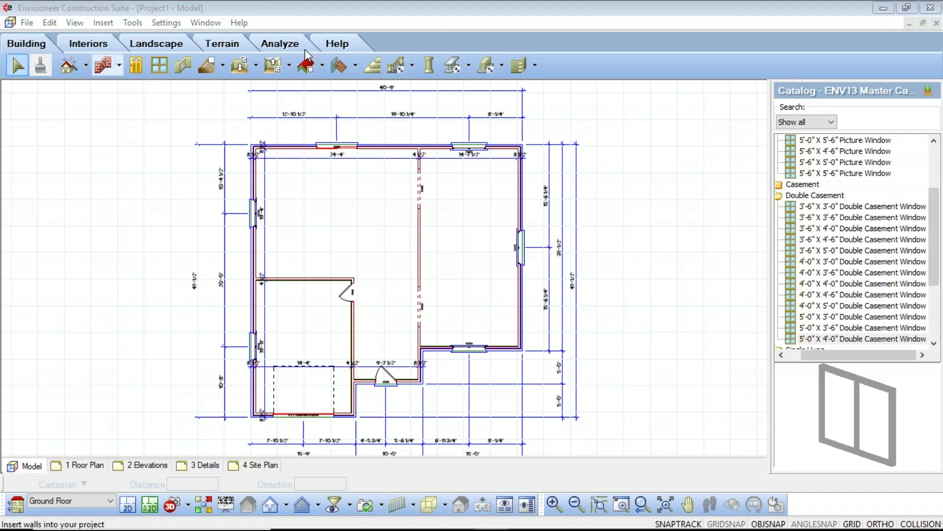
# - Open a new view of the model and display it as a 3D Perspective
pyautogui.click(204, 24)
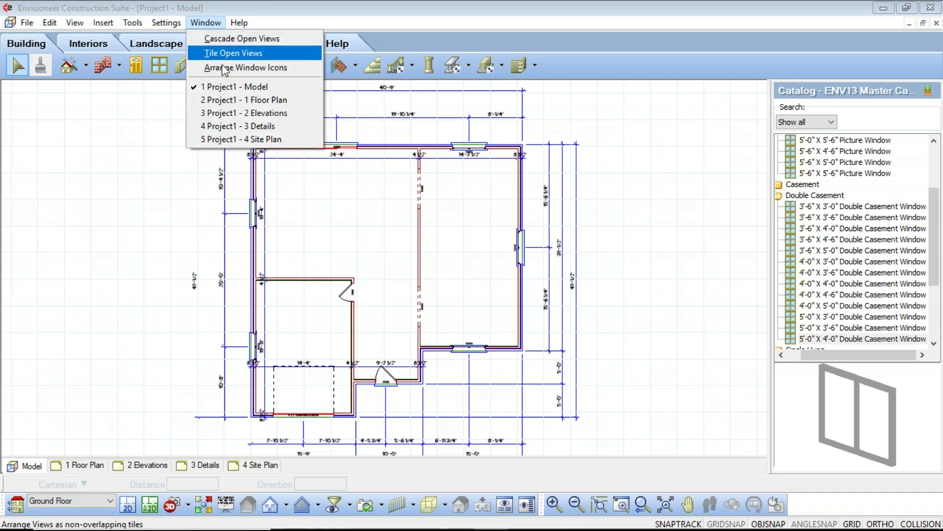
pyautogui.click(313, 7)
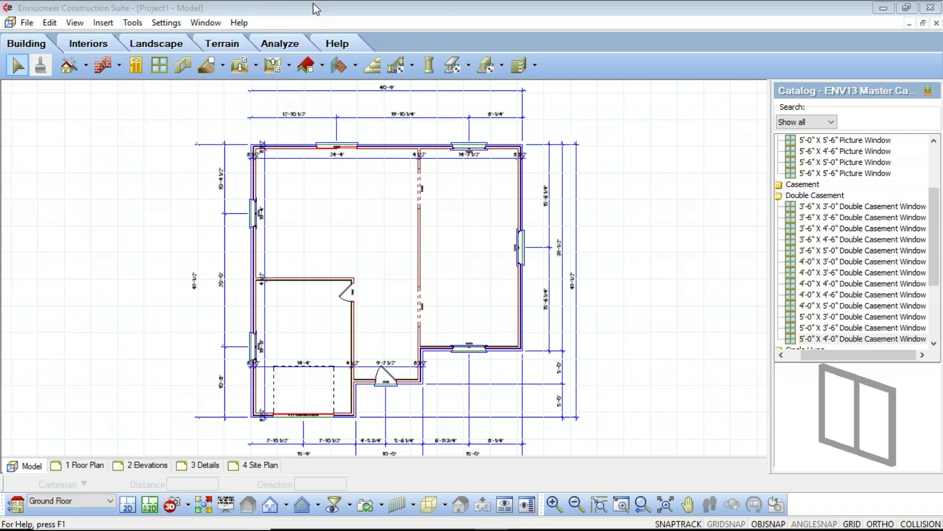
pyautogui.rightClick(25, 469)
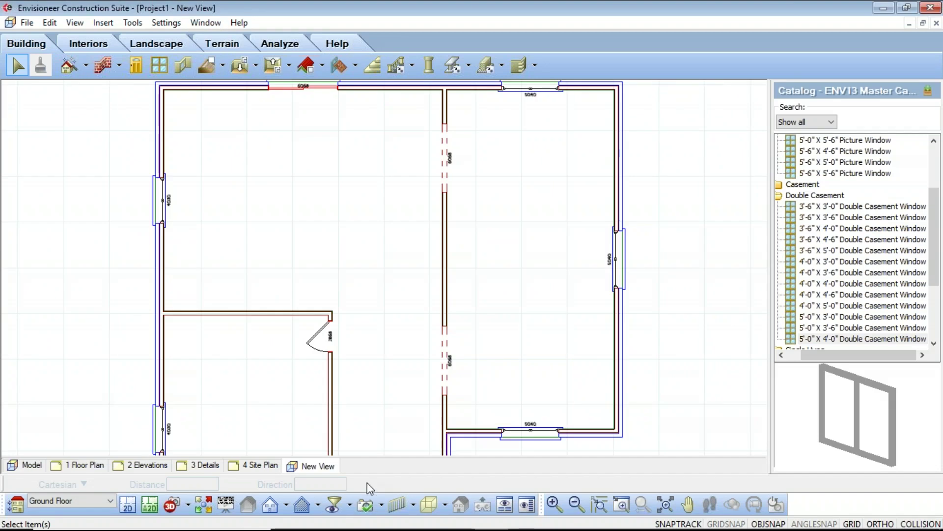
pyautogui.click(182, 495)
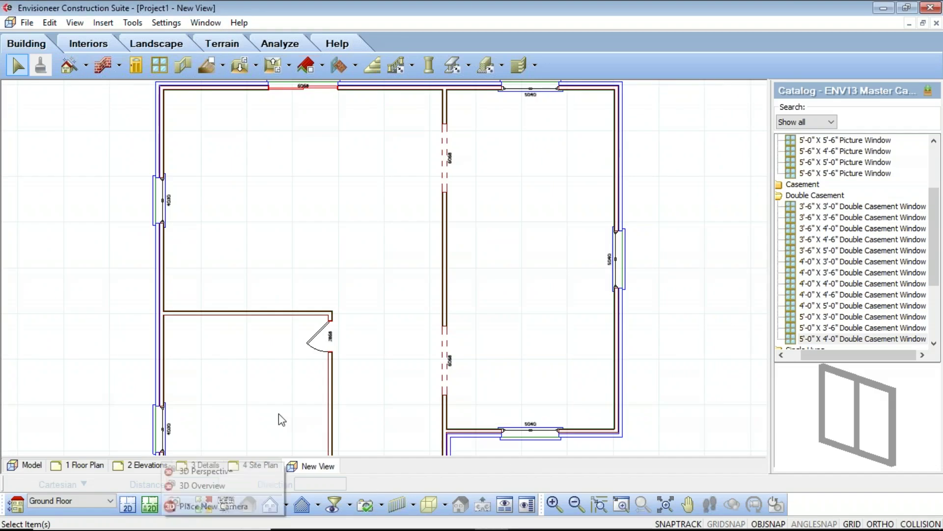
pyautogui.click(197, 471)
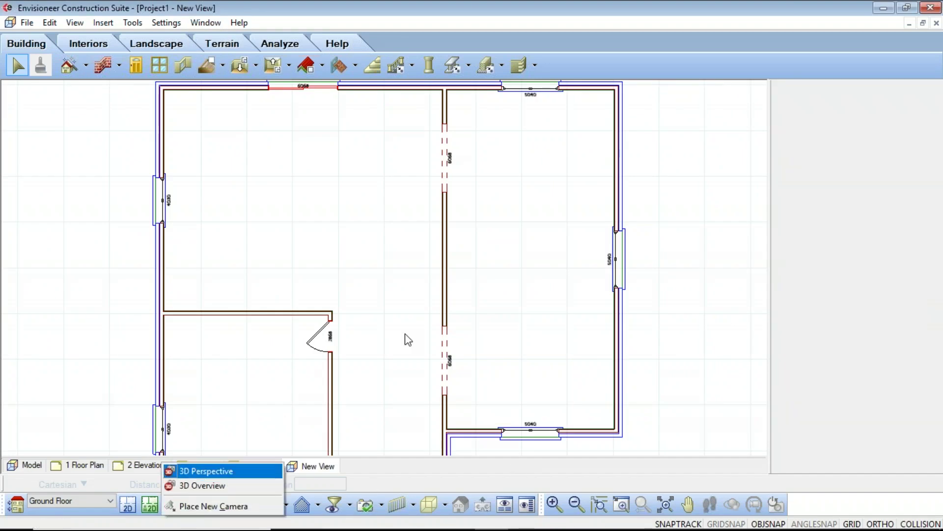
# - Restore the view windows to floating size and arrange the Model plan and 3D New View side by side across the workspace
pyautogui.click(923, 22)
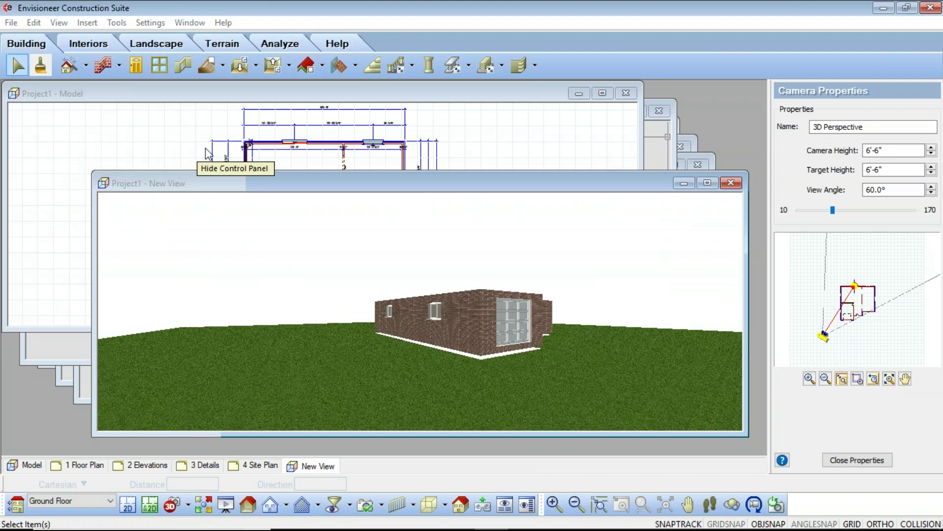
pyautogui.moveTo(449, 171); pyautogui.dragTo(505, 75)
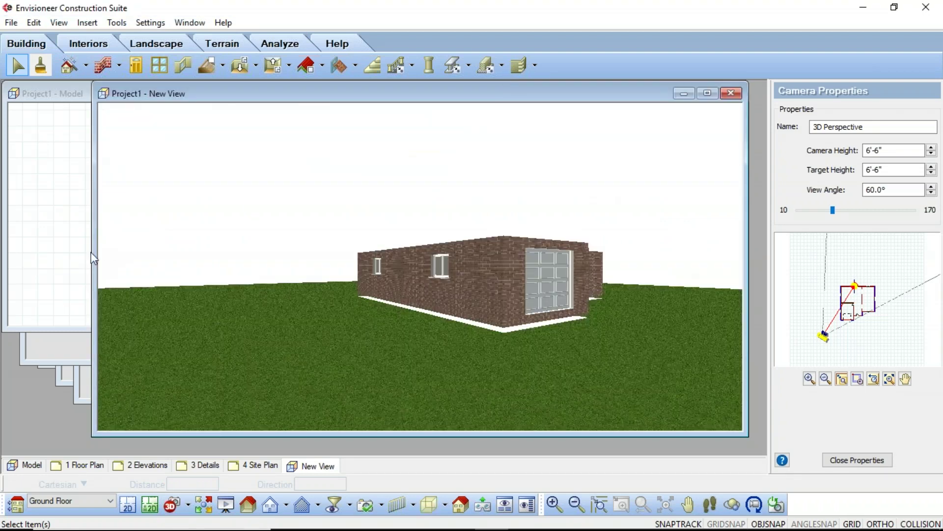
pyautogui.moveTo(93, 258); pyautogui.dragTo(421, 258)
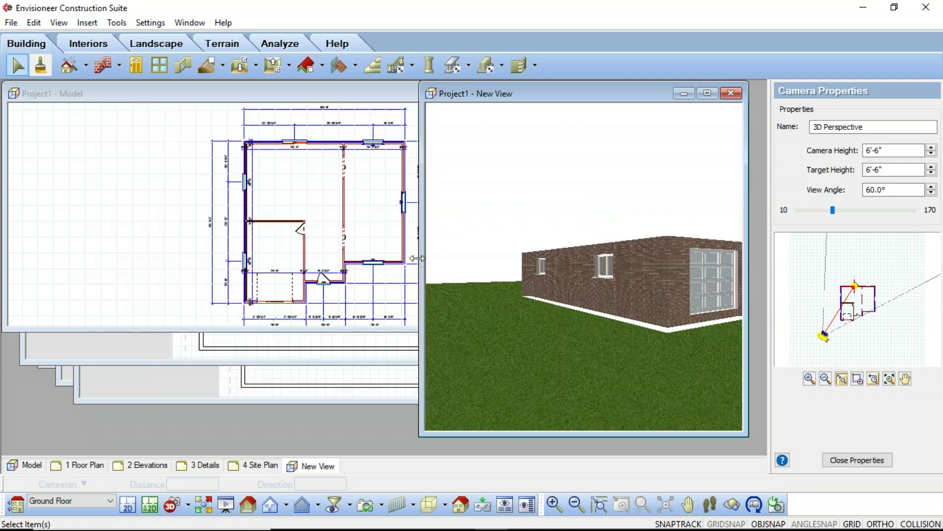
pyautogui.click(175, 93)
pyautogui.moveTo(418, 157)
pyautogui.mouseDown()
pyautogui.moveTo(639, 157)
pyautogui.moveTo(370, 158)
pyautogui.moveTo(410, 153)
pyautogui.mouseUp()
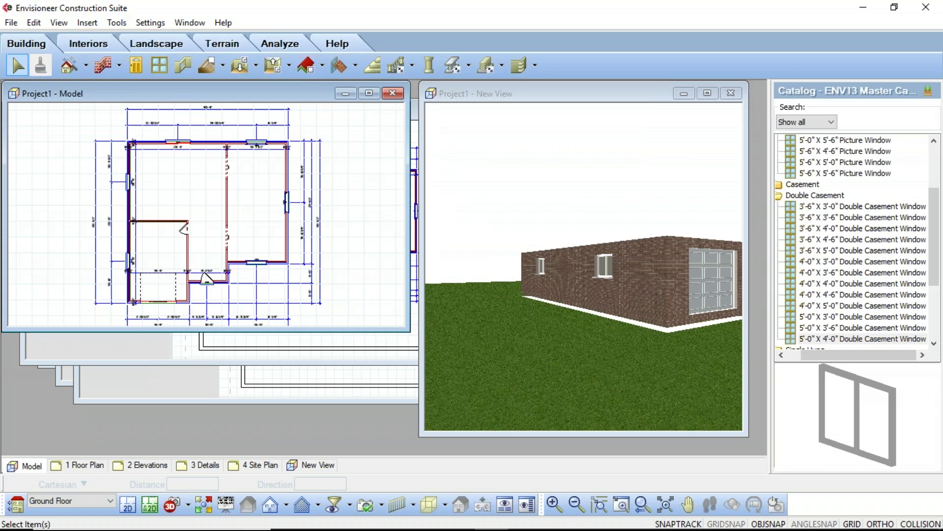
pyautogui.moveTo(255, 331); pyautogui.dragTo(255, 453)
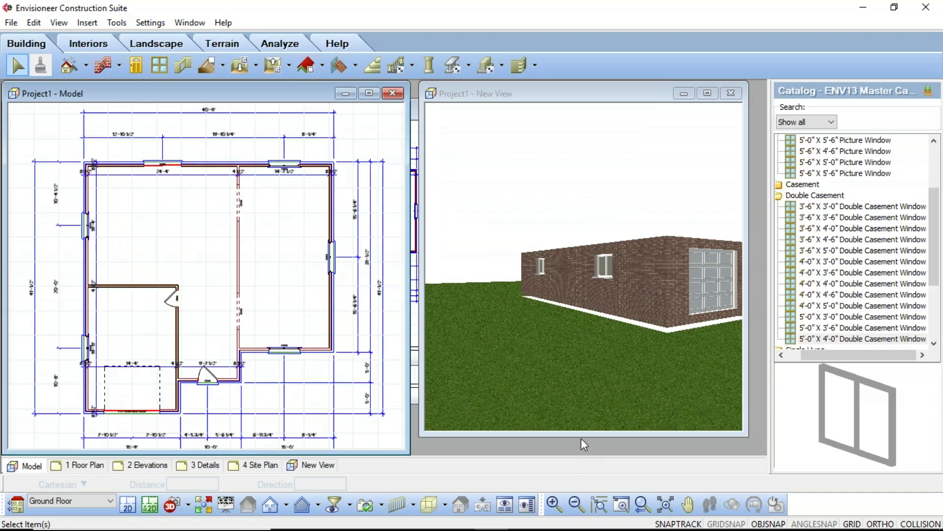
pyautogui.moveTo(582, 437); pyautogui.dragTo(576, 452)
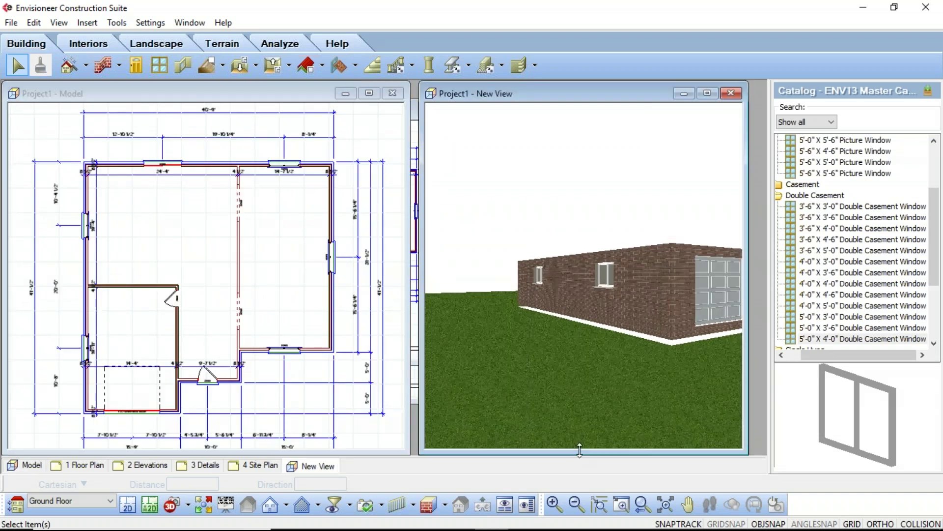
pyautogui.moveTo(747, 234); pyautogui.dragTo(765, 234)
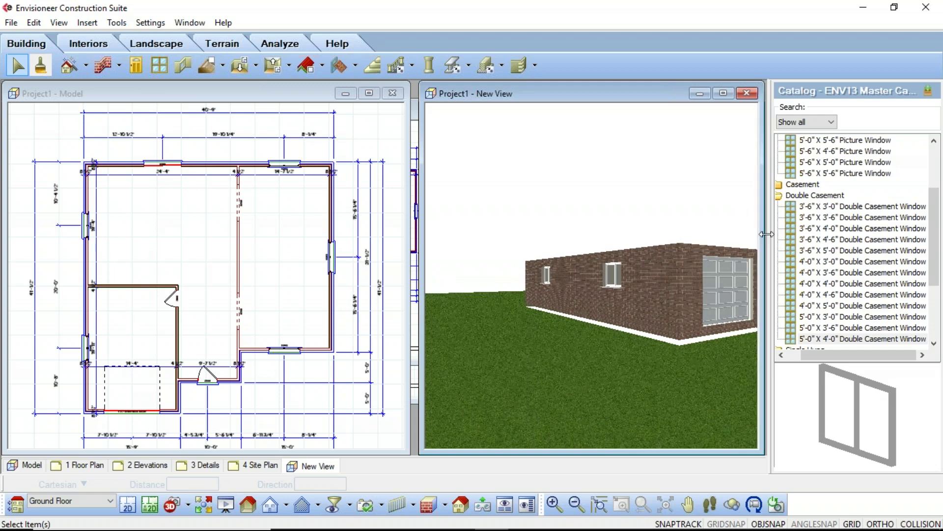
pyautogui.moveTo(421, 206); pyautogui.dragTo(412, 206)
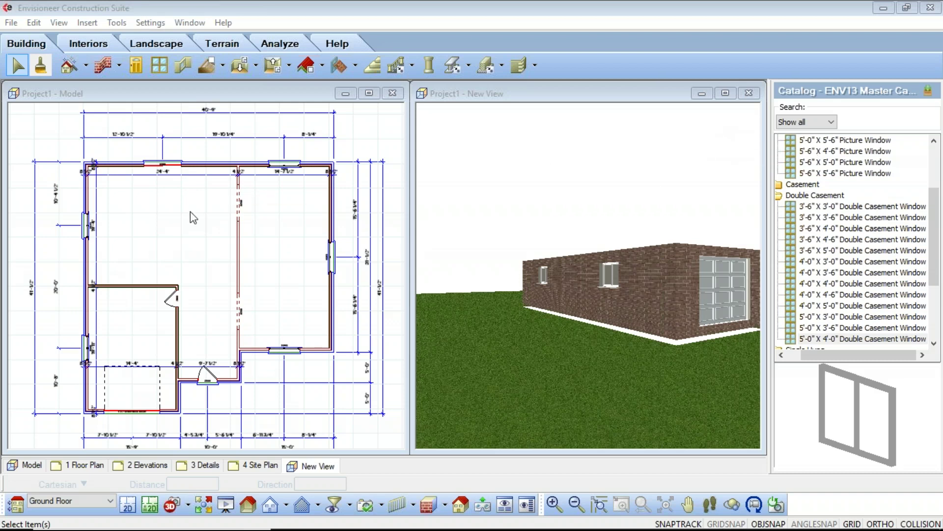
# - Close the 3D New View window and maximize the Model plan window
pyautogui.click(503, 14)
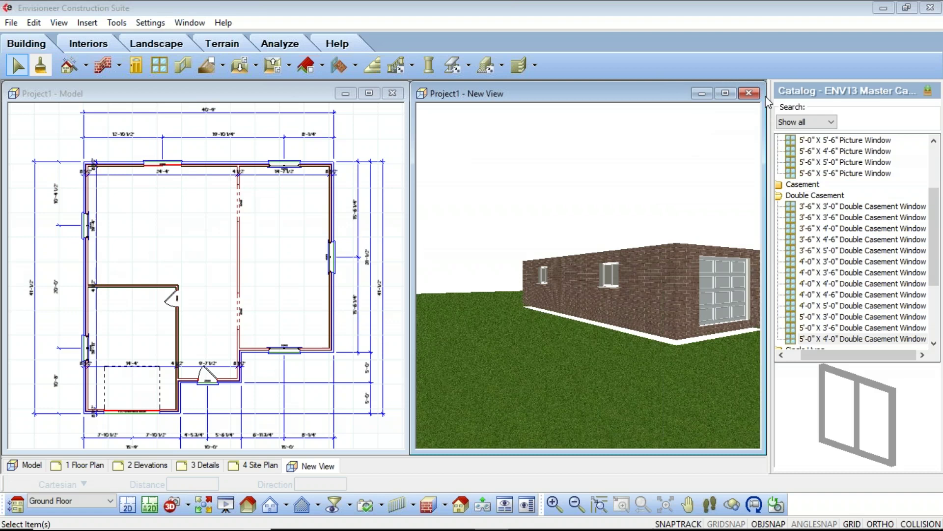
pyautogui.click(749, 93)
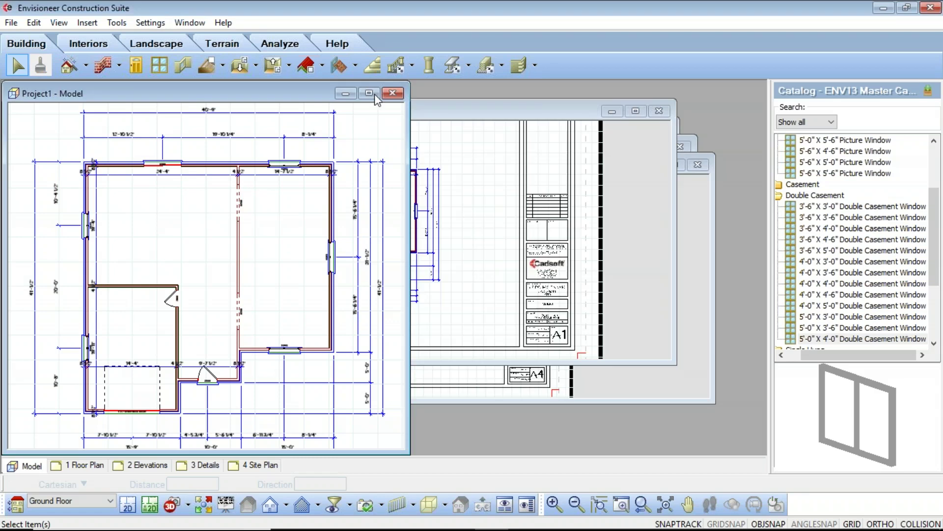
pyautogui.click(373, 94)
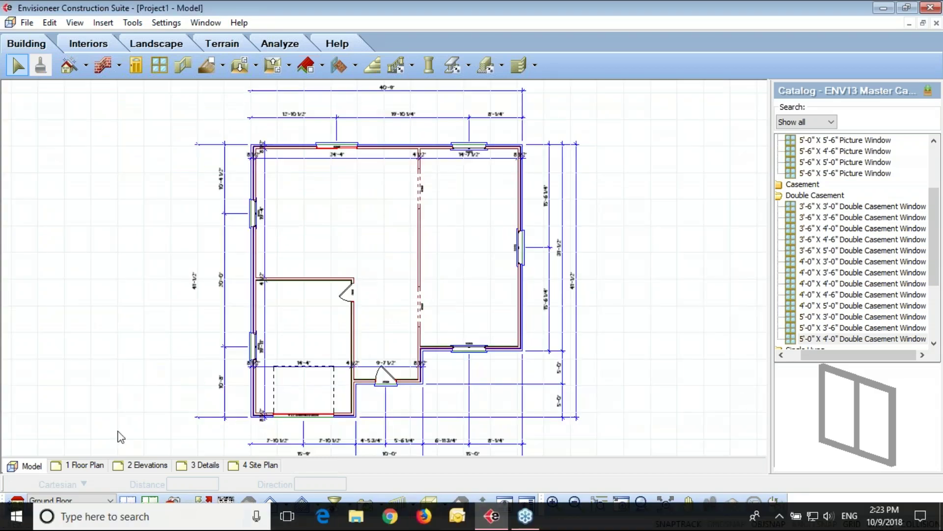